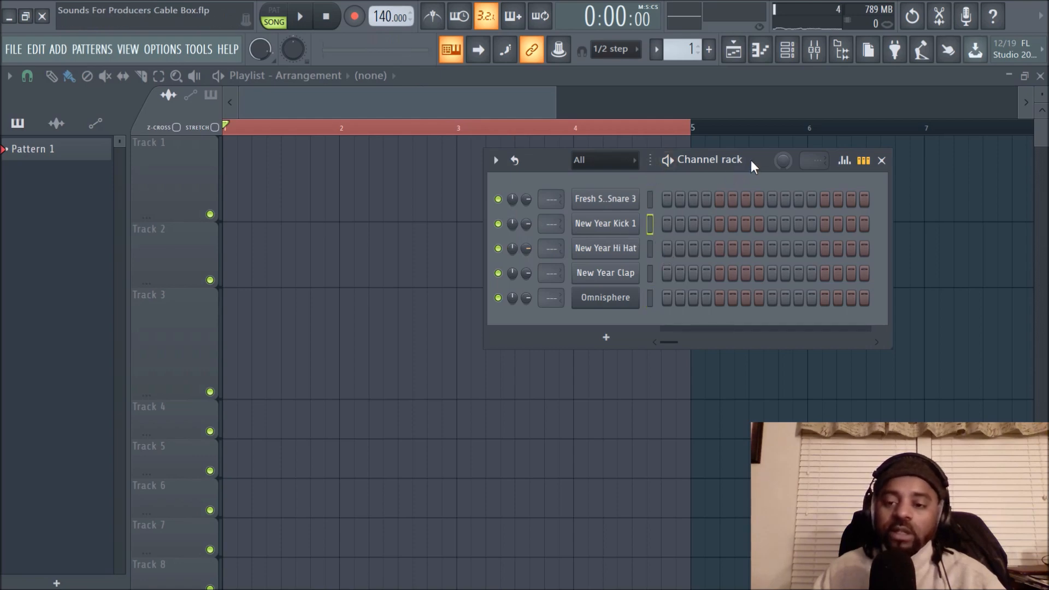
- Turn on the metronome, widen the Channel rack to show 32 steps, and reposition it lower over the playlist
drag(751, 159, 598, 227)
key(ctrl+m)
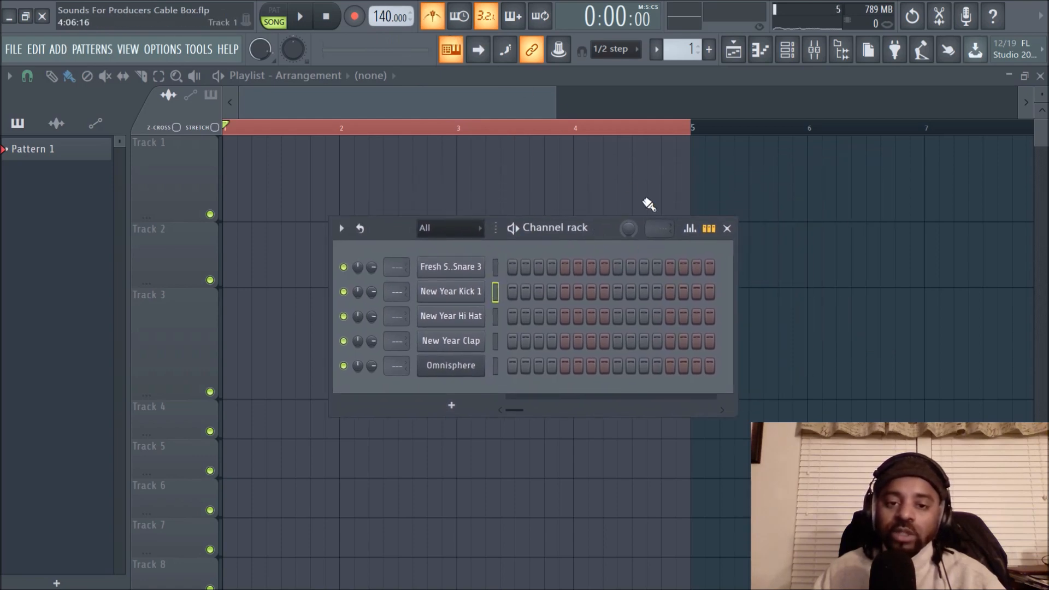
drag(736, 273, 965, 289)
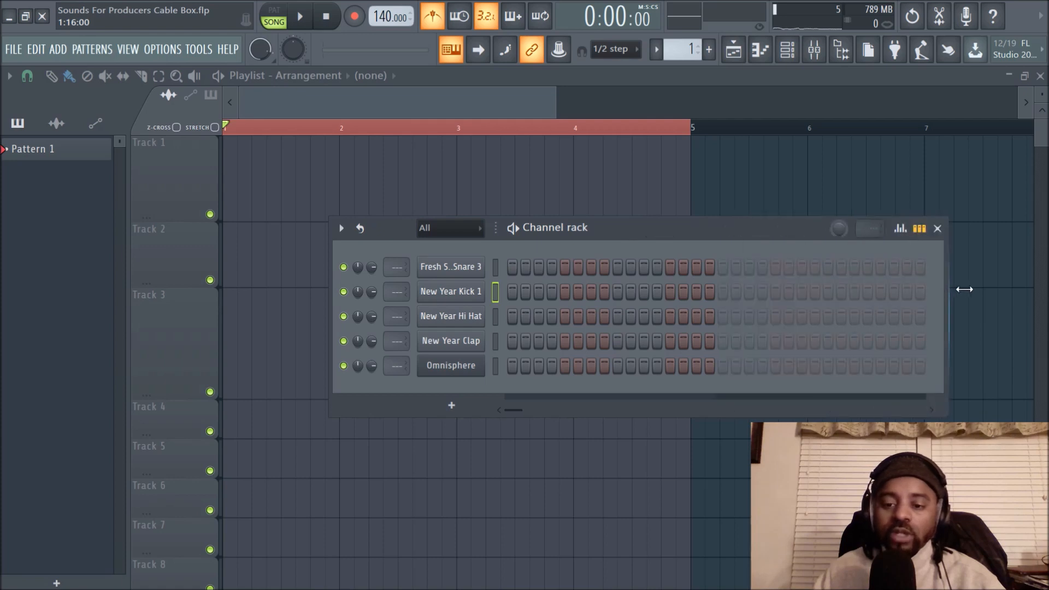
drag(747, 228, 674, 288)
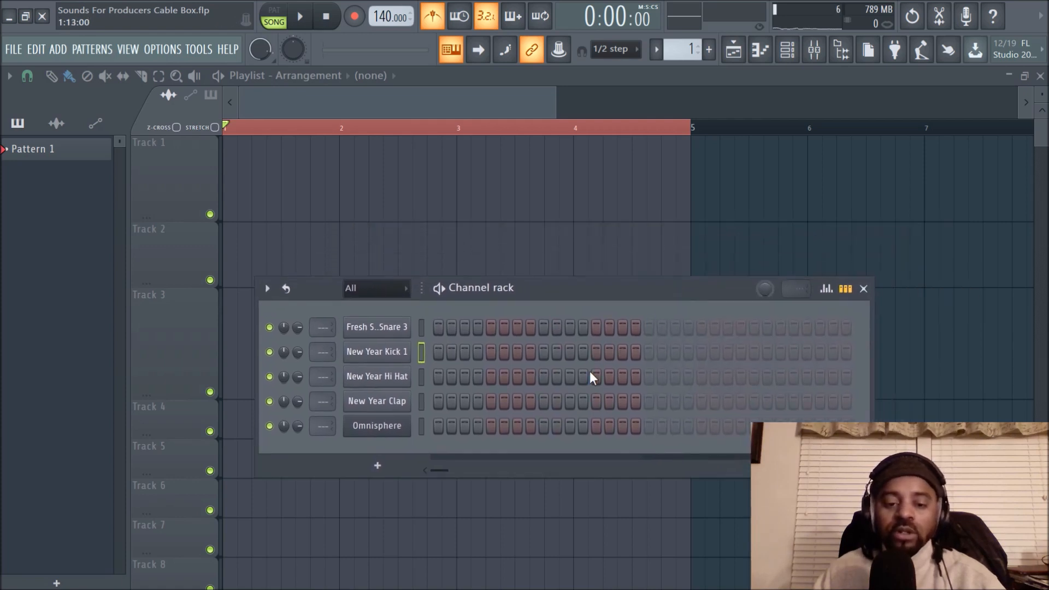
- Switch playback from song mode to pattern mode and start playing Pattern 1
key(space)
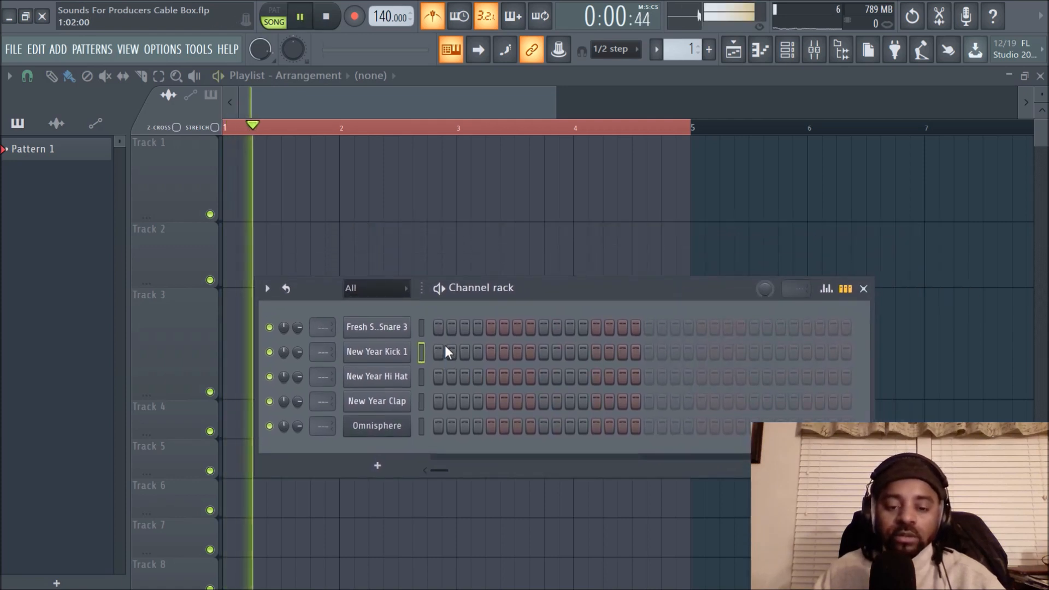
key(space)
key(l)
key(space)
- Program New Year Kick 1 hits on steps 1, 7, 13, 21 and 31, and stop playback
click(438, 352)
click(596, 353)
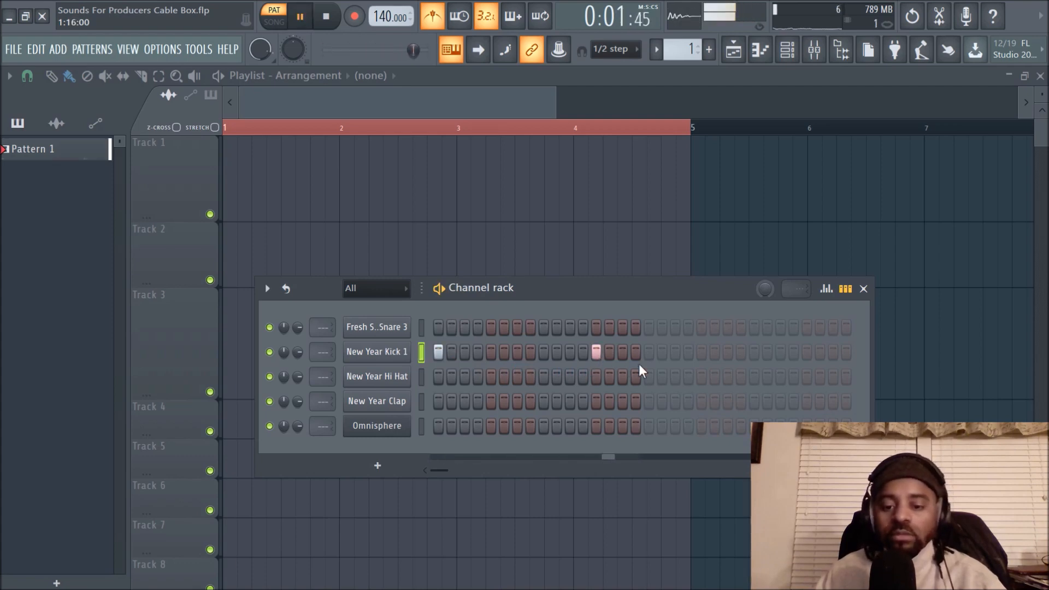
click(702, 352)
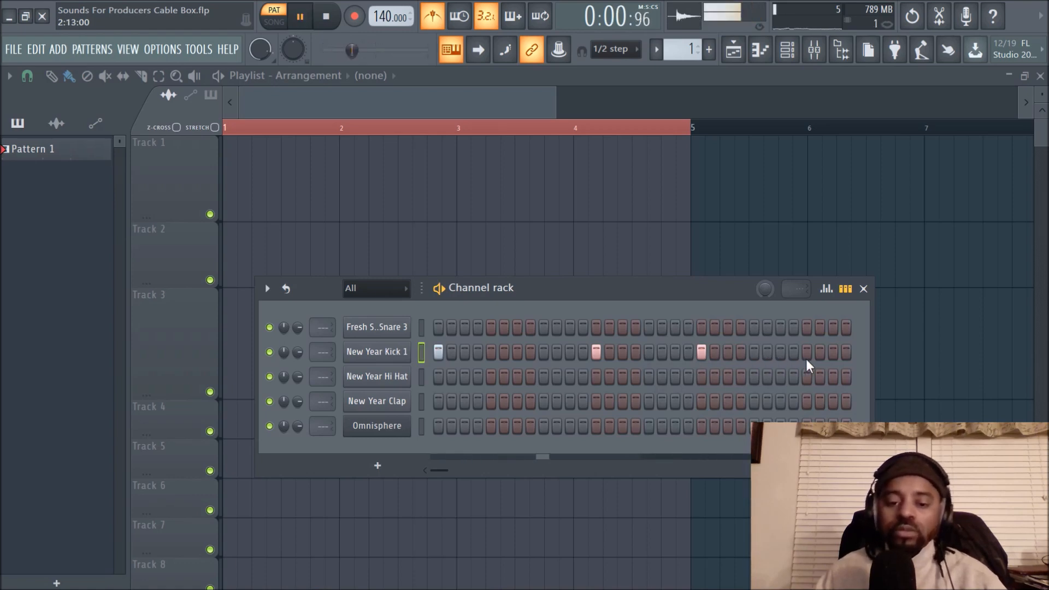
click(518, 354)
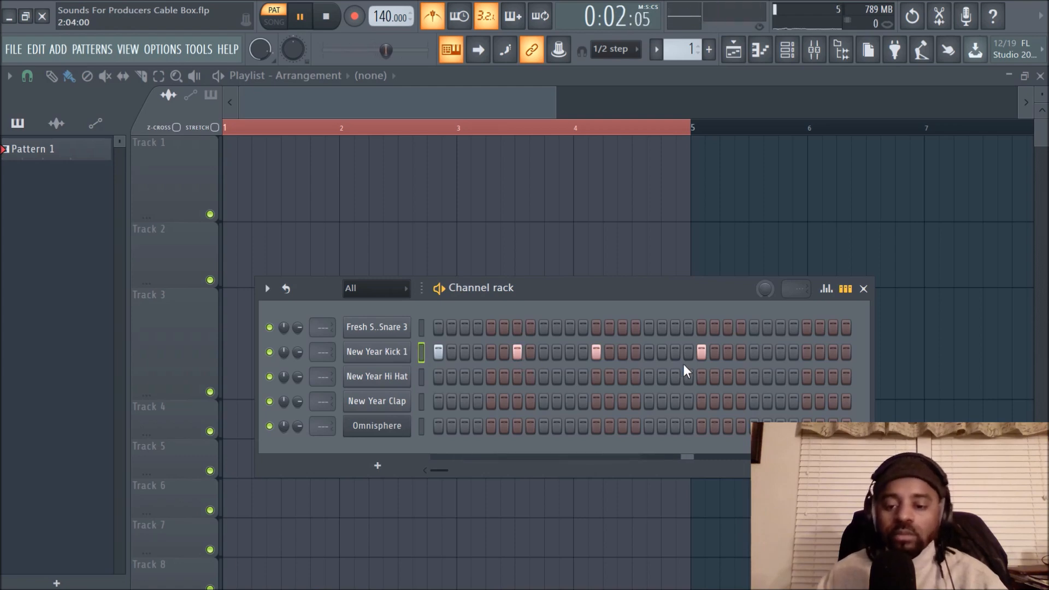
click(833, 354)
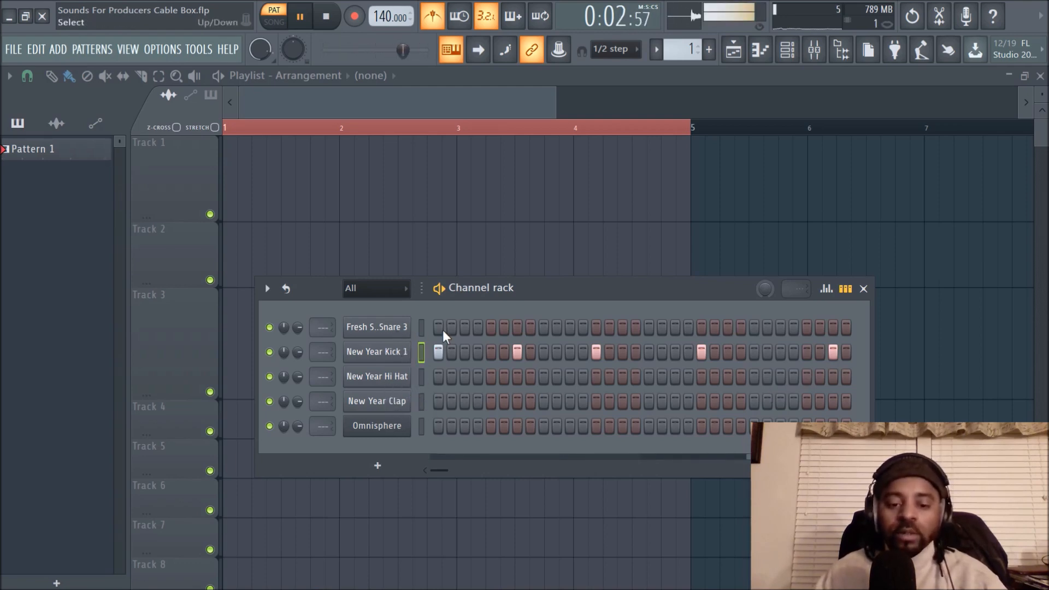
key(space)
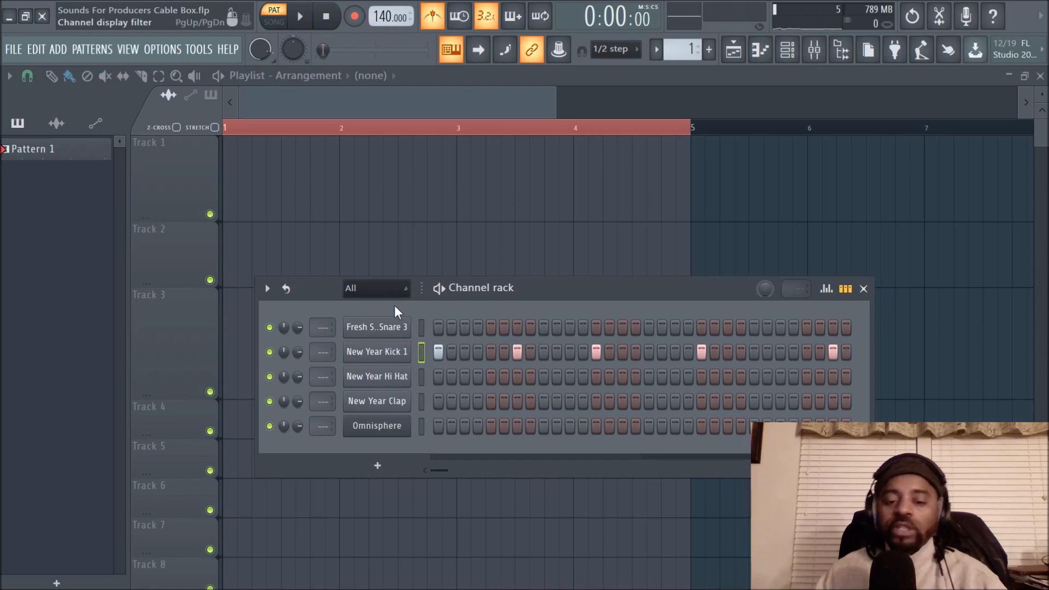
- Restart Pattern 1 playback and add snare hits on steps 9 and 25 of the Fresh Snare 3 channel
click(61, 156)
click(787, 49)
key(space)
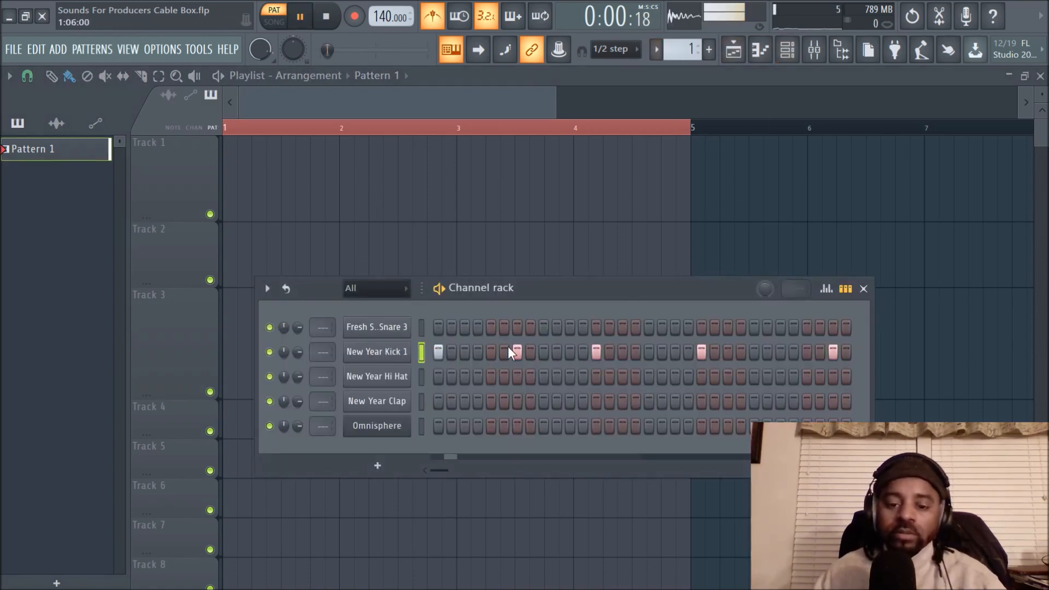
click(543, 327)
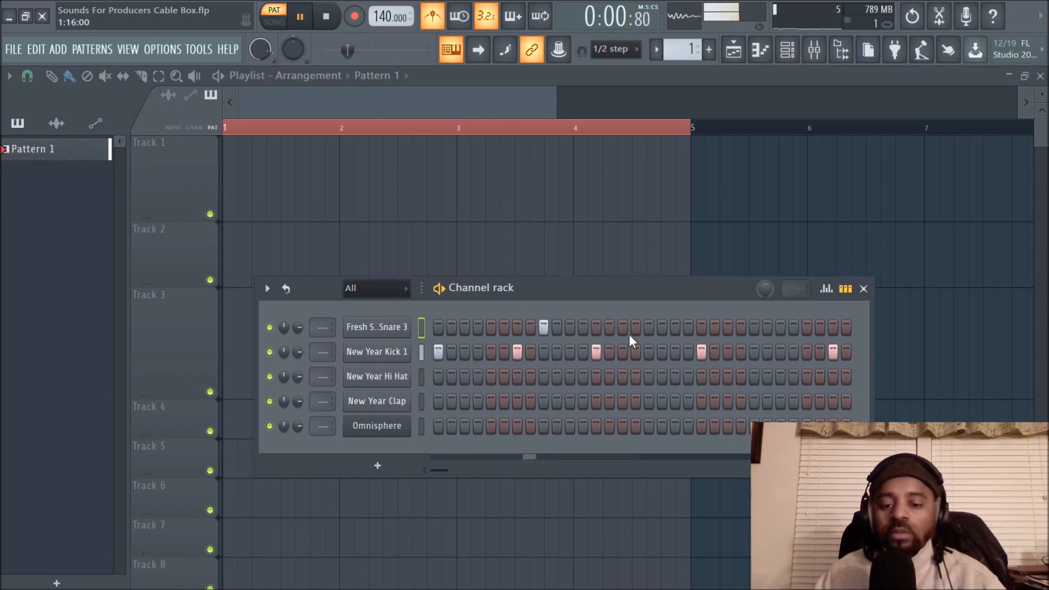
click(754, 328)
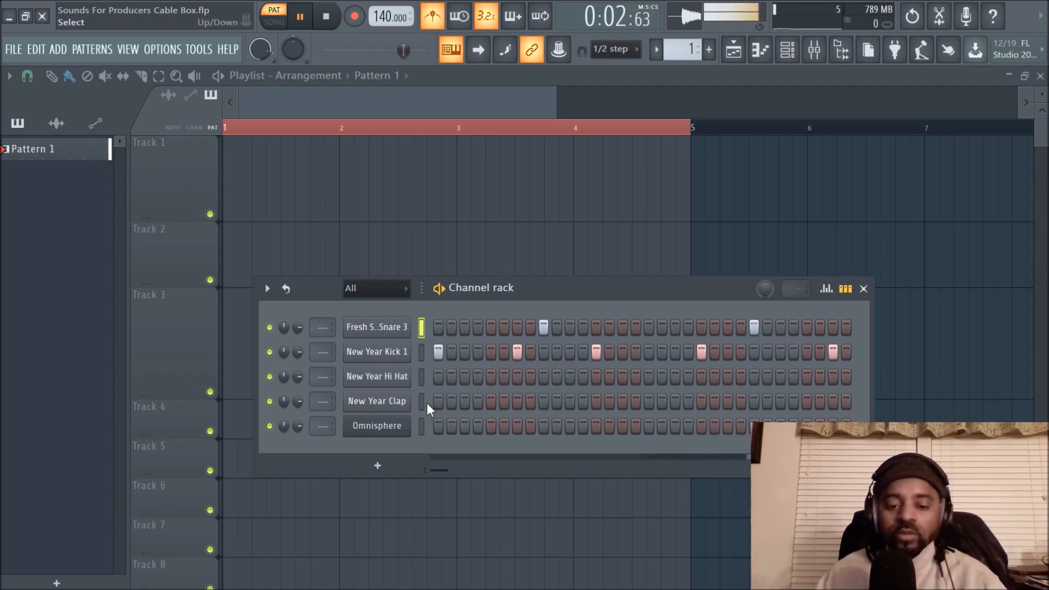
click(503, 402)
right_click(501, 403)
click(491, 404)
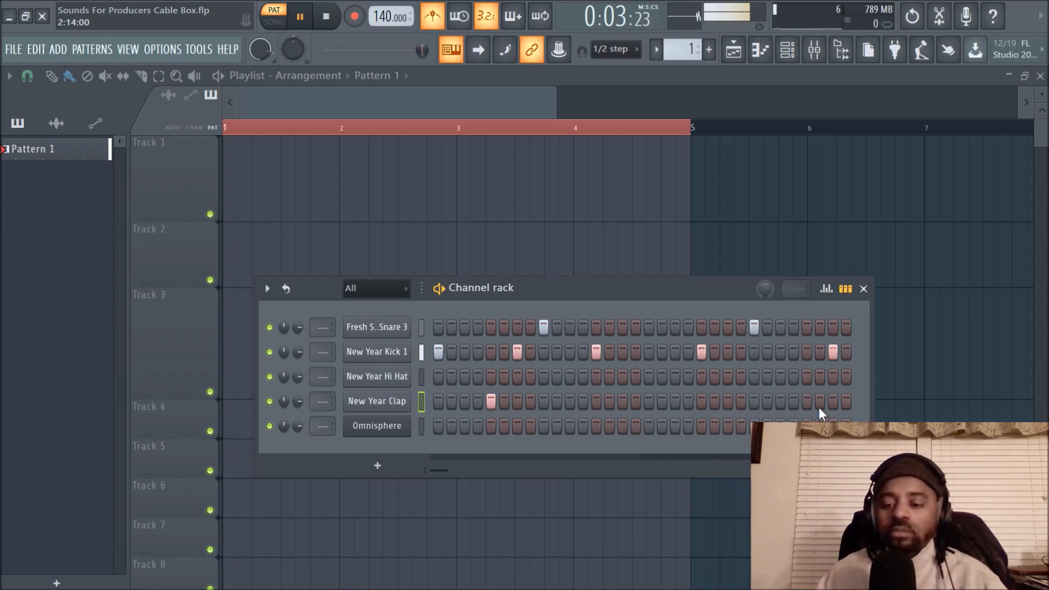
click(492, 402)
key(space)
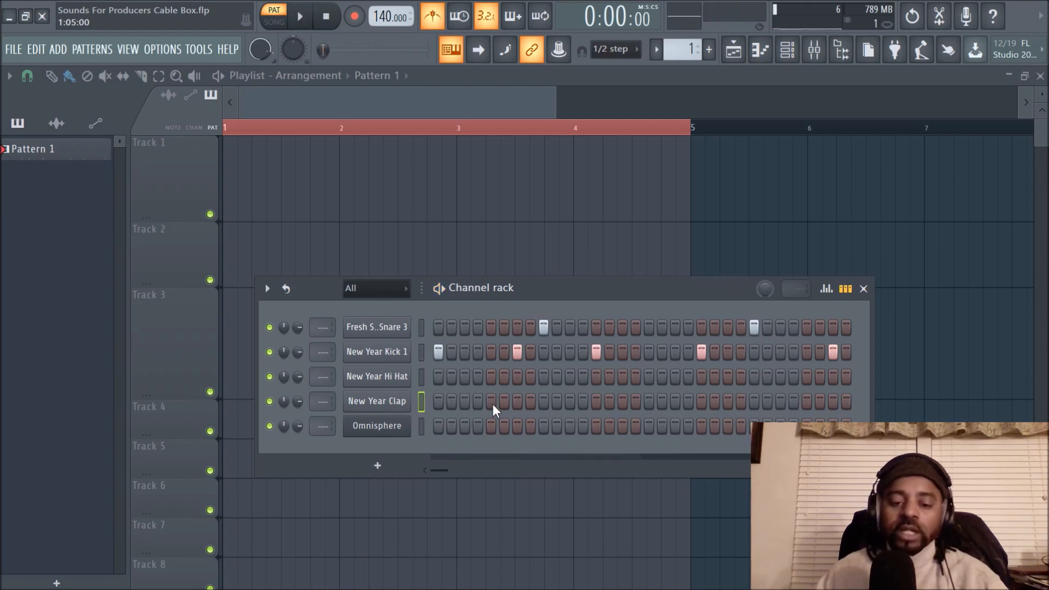
- Layer New Year Clap hits on steps 9 and 25 while the pattern plays
click(544, 403)
key(space)
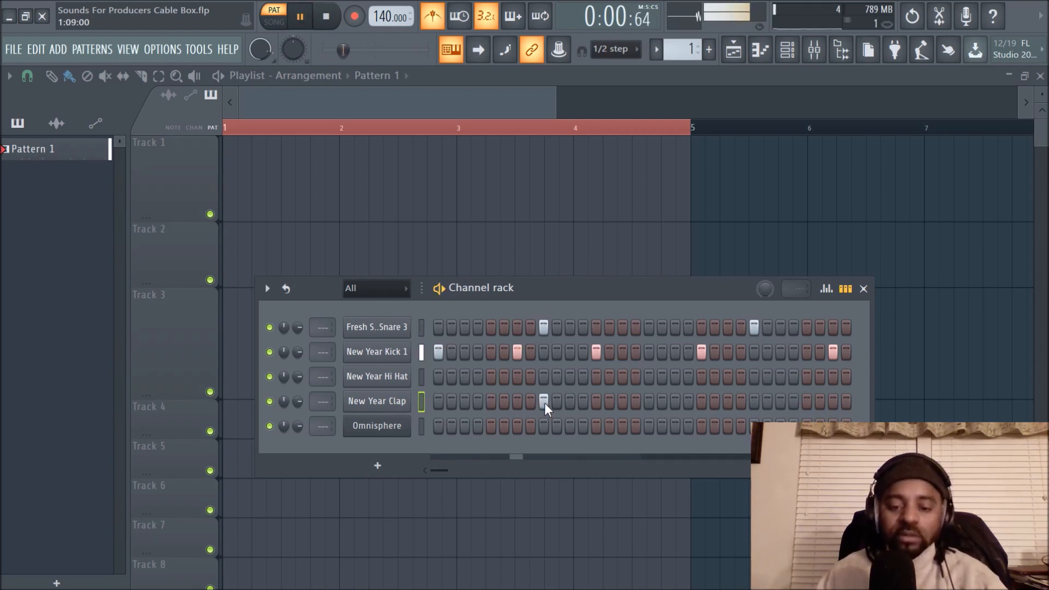
click(754, 404)
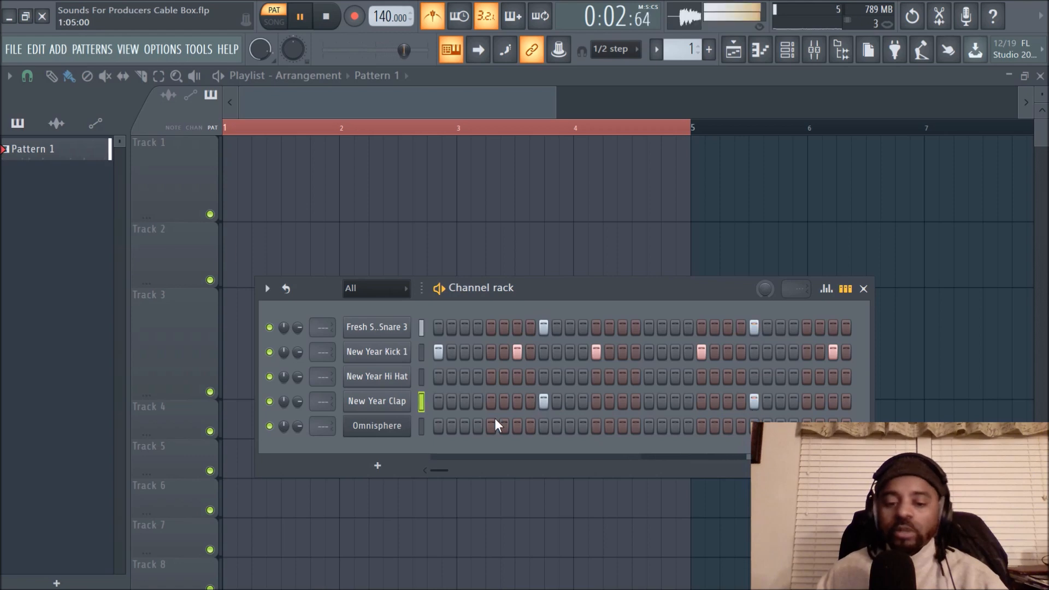
- Review the New Year Clap's sample and miscellaneous settings, close them, and lower the clap channel's volume
click(383, 402)
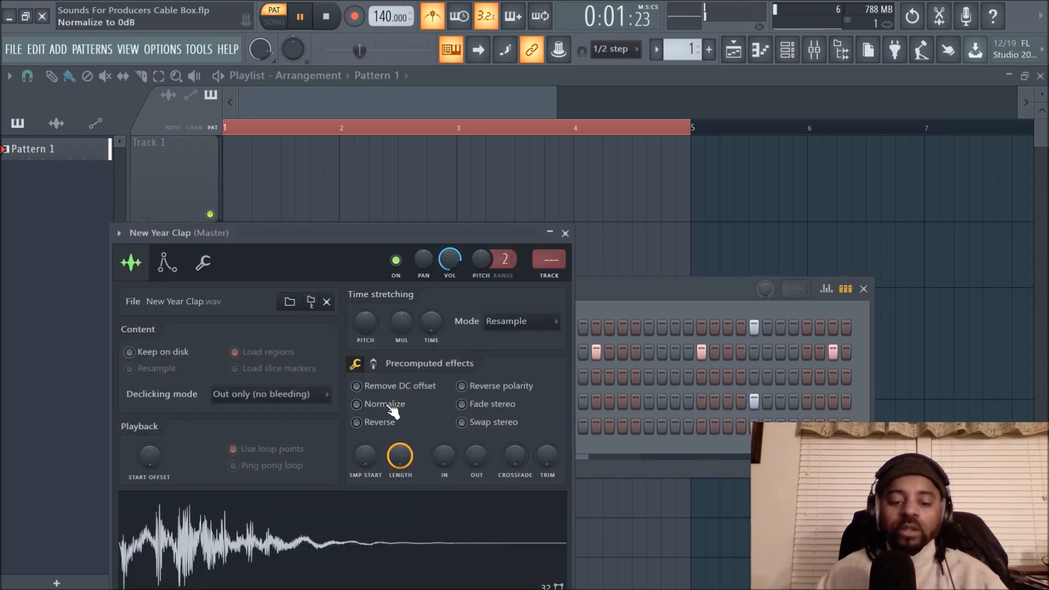
click(203, 264)
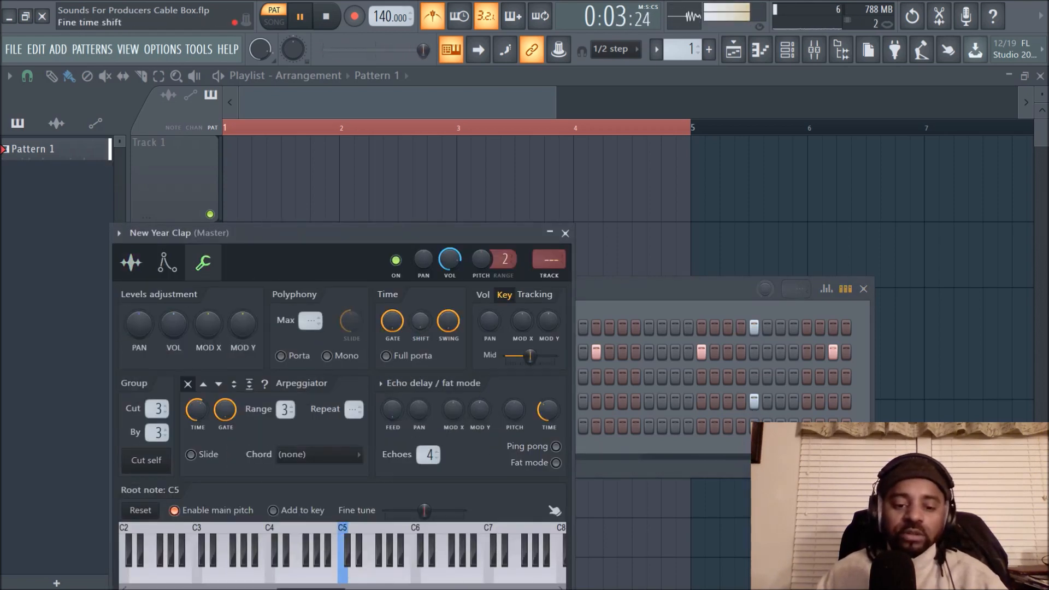
click(131, 263)
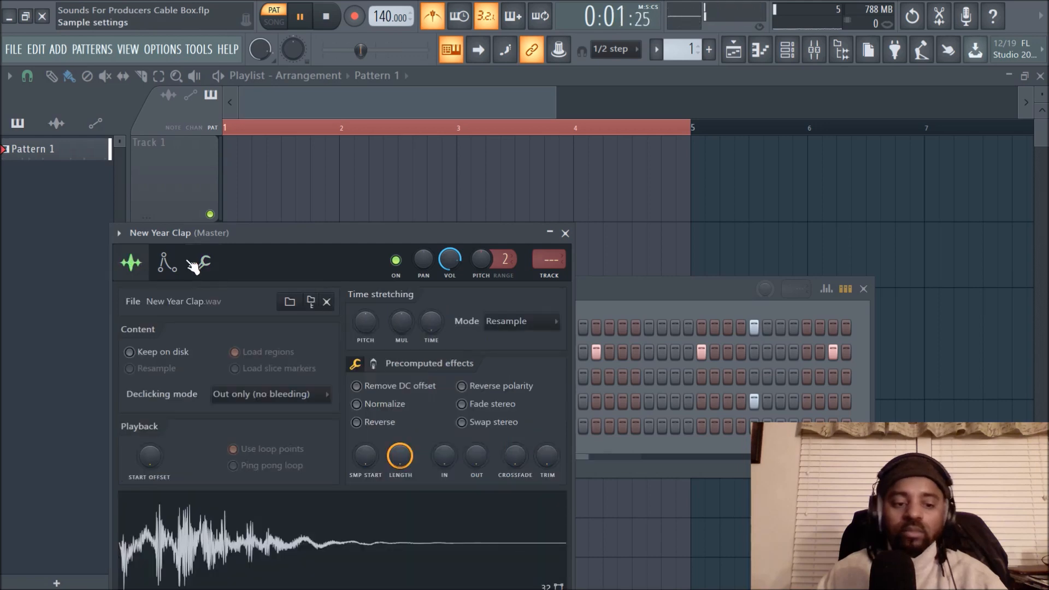
click(565, 233)
drag(297, 401, 297, 410)
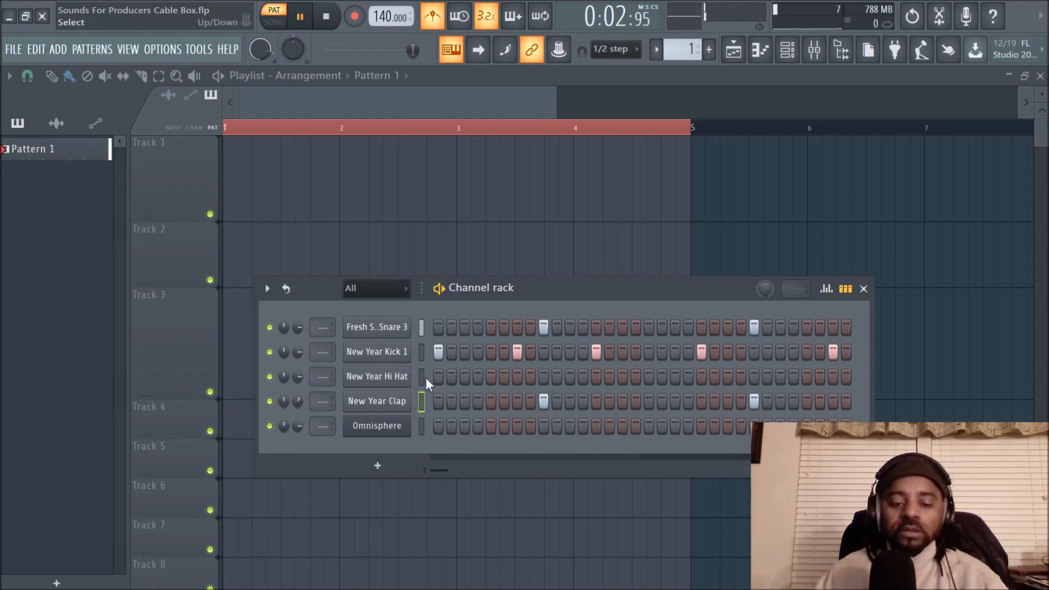
- Fill every 2 steps of the New Year Hi Hat channel, and review its miscellaneous and sample settings
right_click(385, 383)
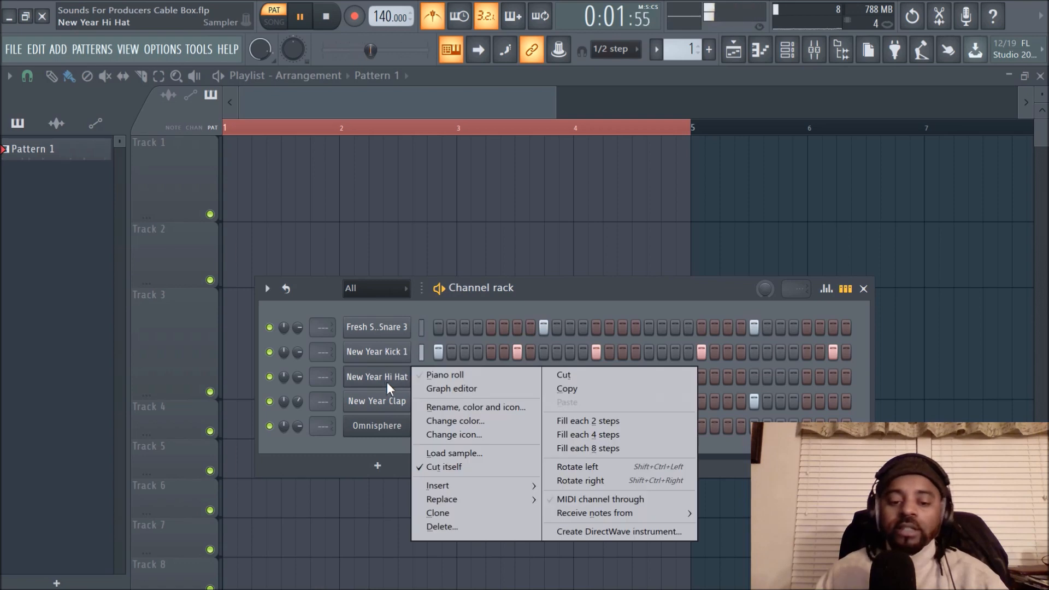
click(587, 421)
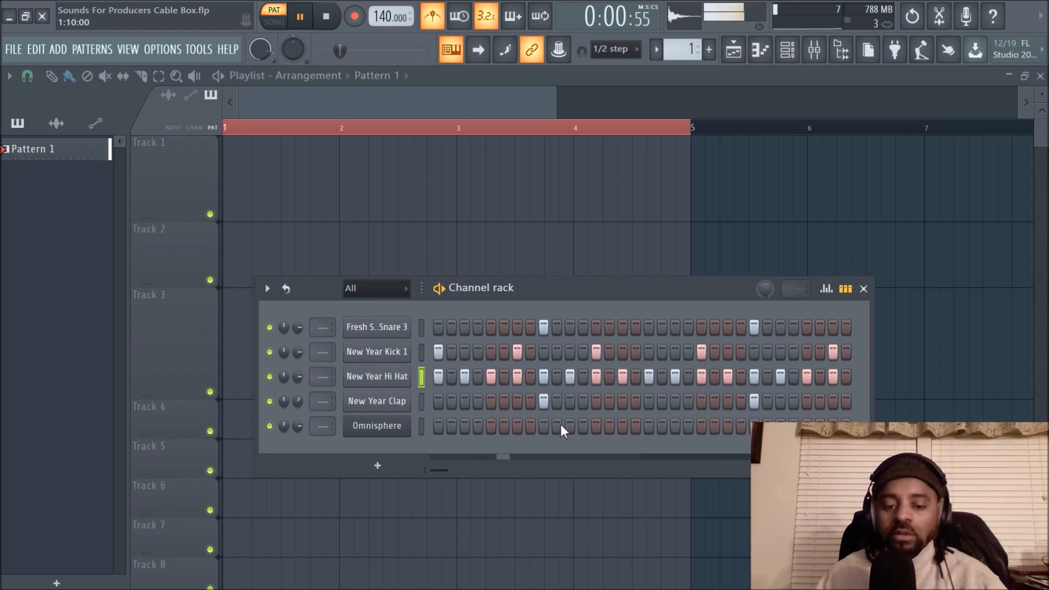
click(380, 386)
click(182, 242)
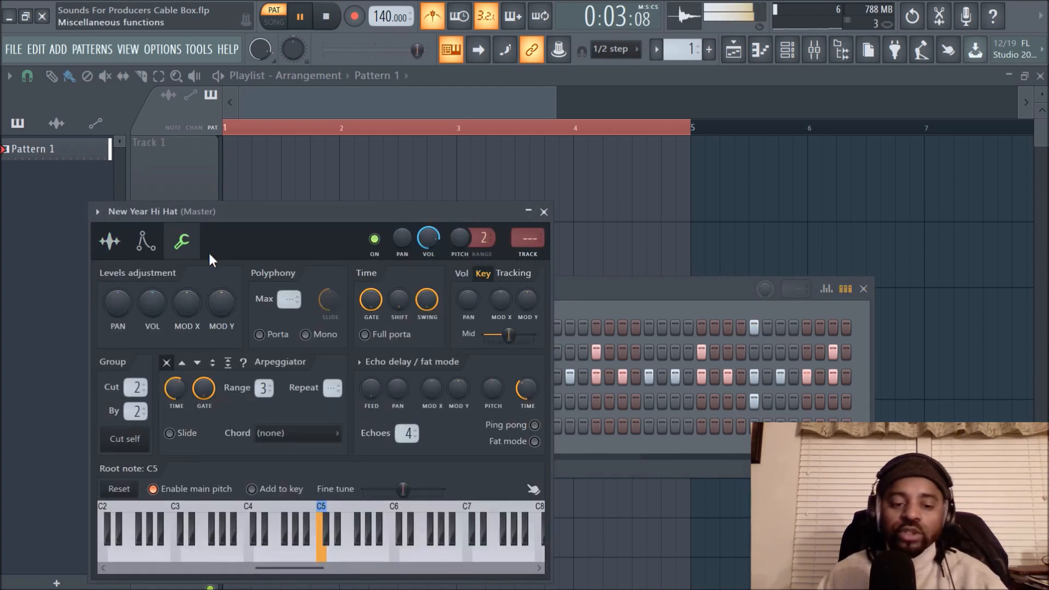
click(110, 241)
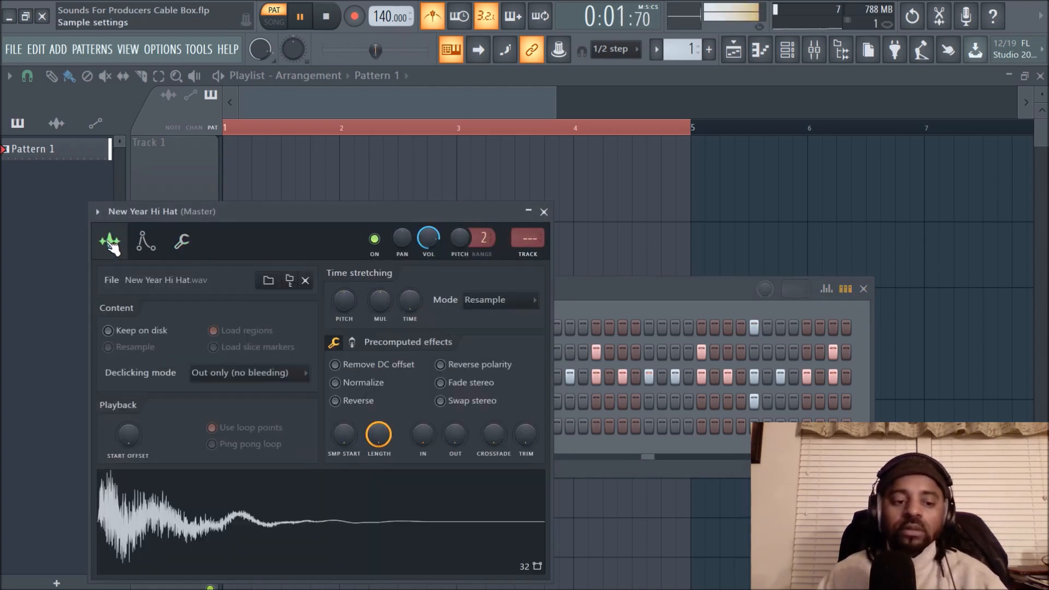
click(543, 211)
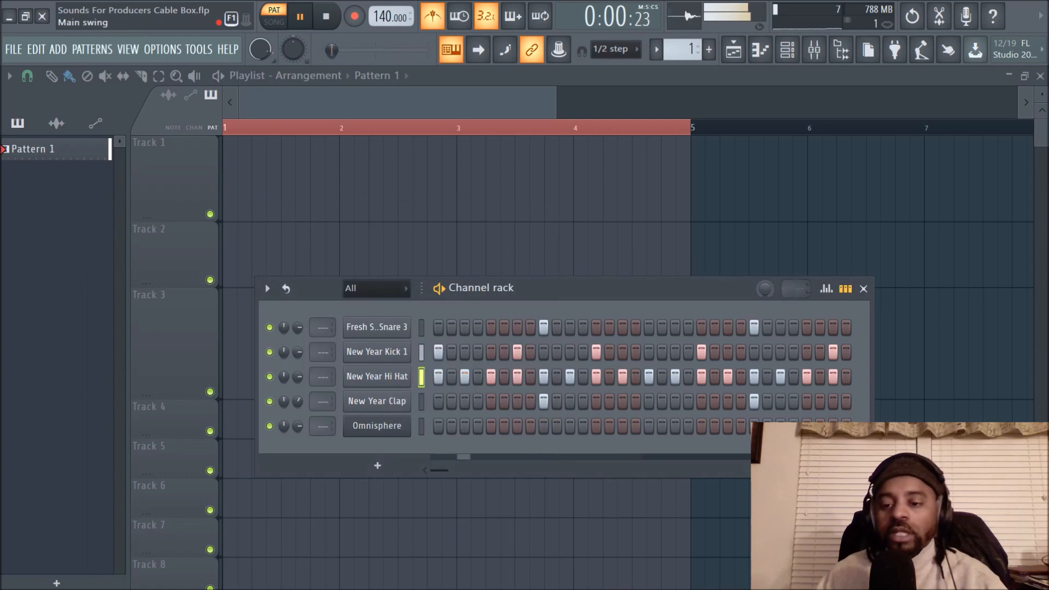
- Raise the Channel rack's main swing amount while the drum pattern plays
drag(766, 289, 766, 269)
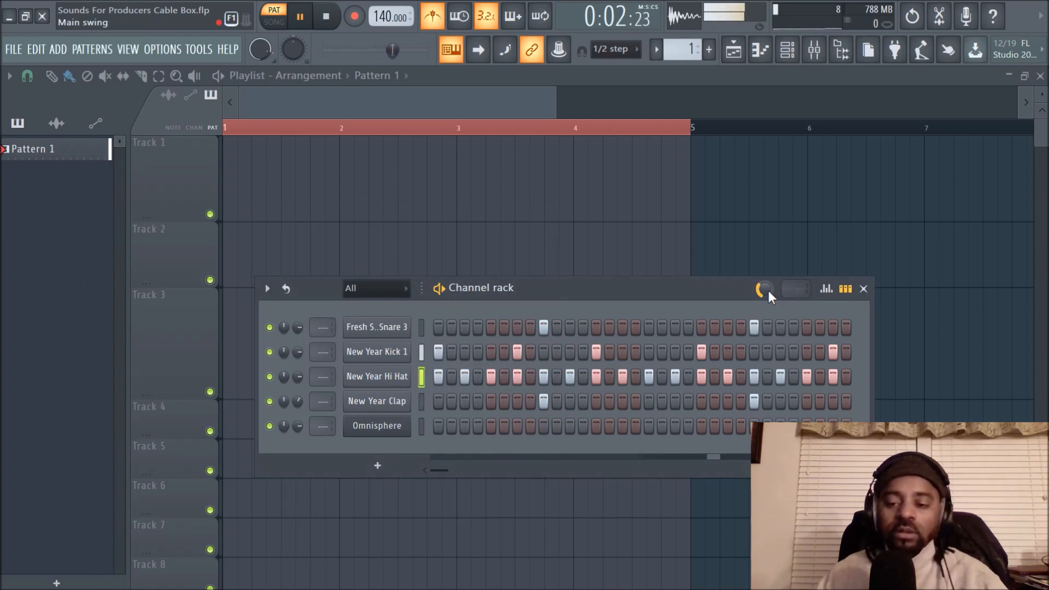
mouse_move(407, 50)
mouse_down()
mouse_move(420, 50)
mouse_move(328, 50)
mouse_move(409, 51)
mouse_up()
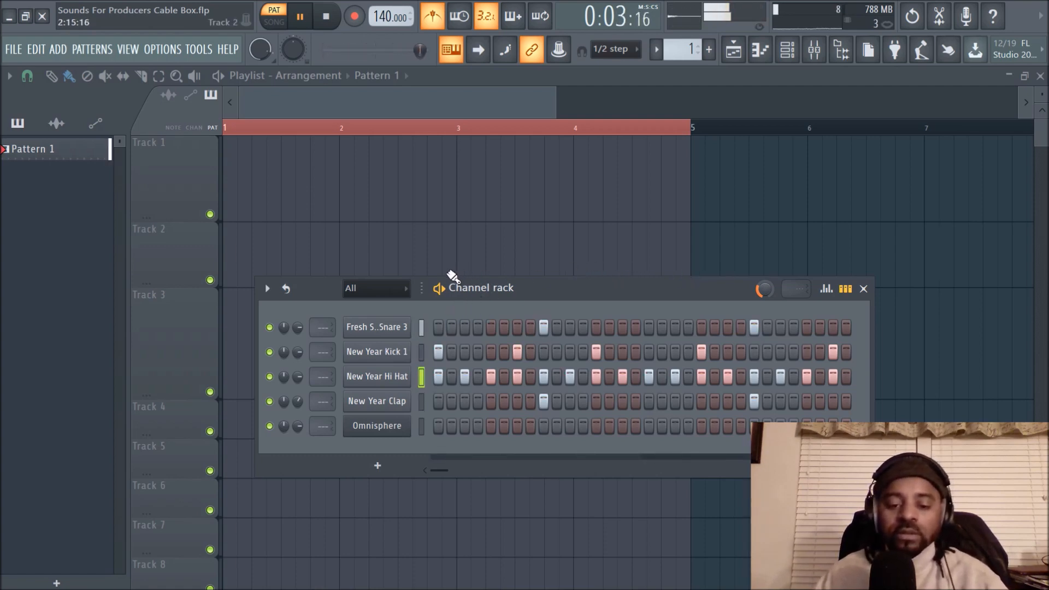
- Open the Omnisphere channel's piano roll and stamp a Minor 7th chord rooted on F#6 at the start of bar 1
click(420, 426)
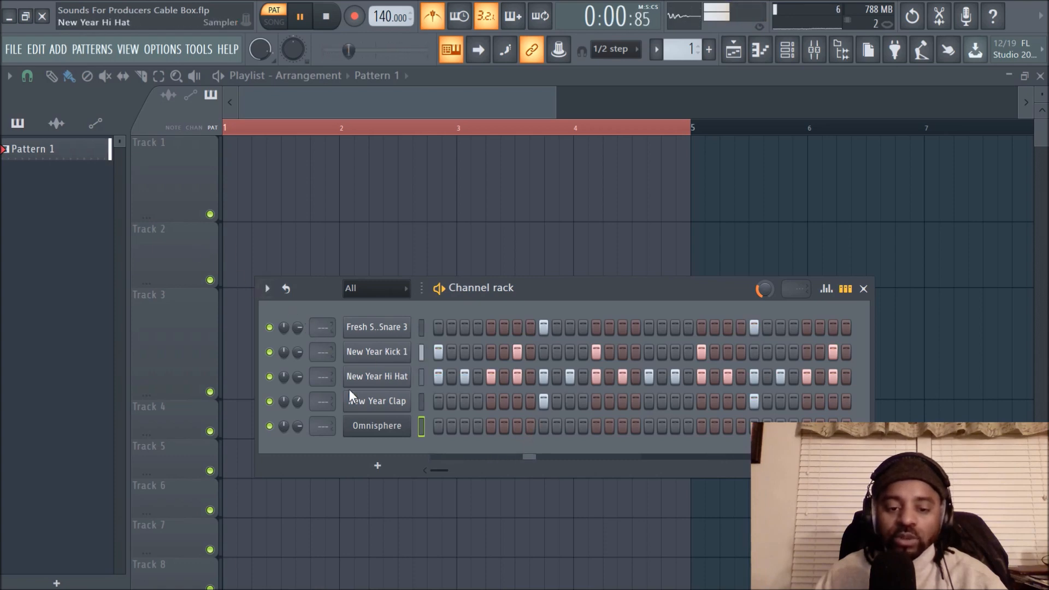
right_click(374, 425)
click(438, 416)
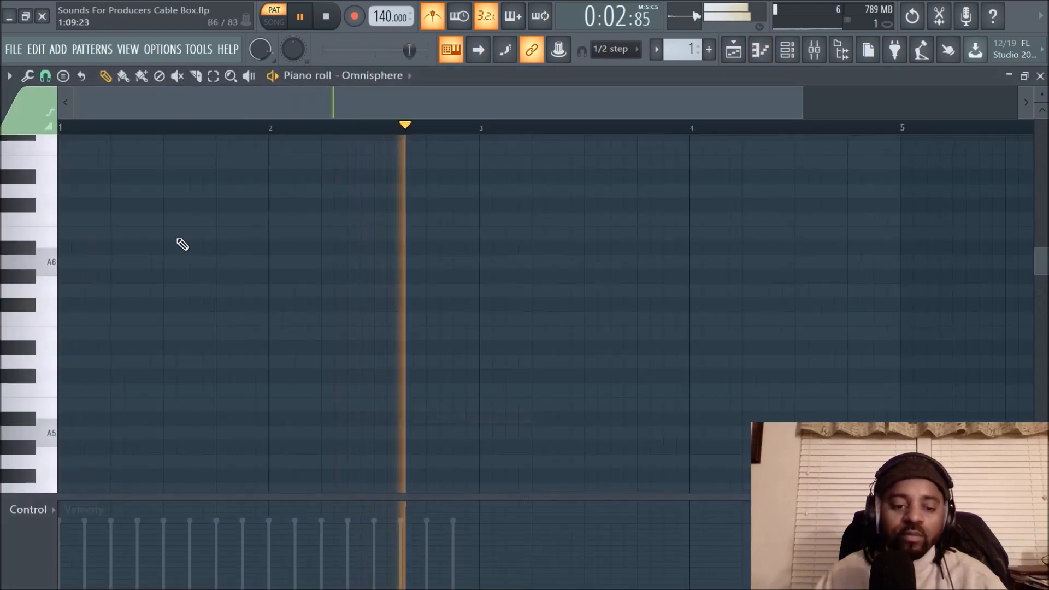
click(63, 76)
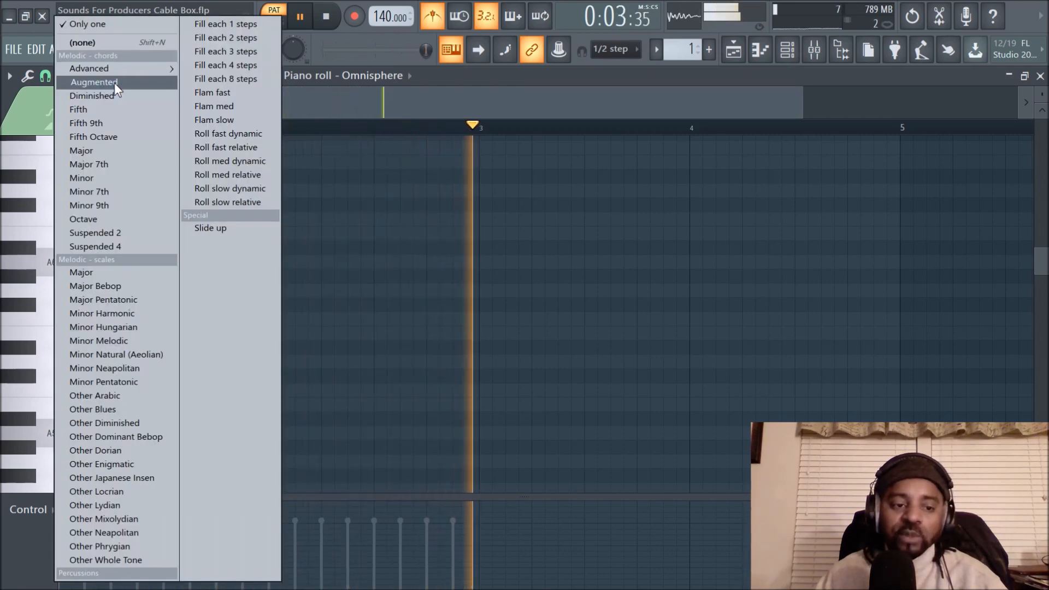
click(115, 191)
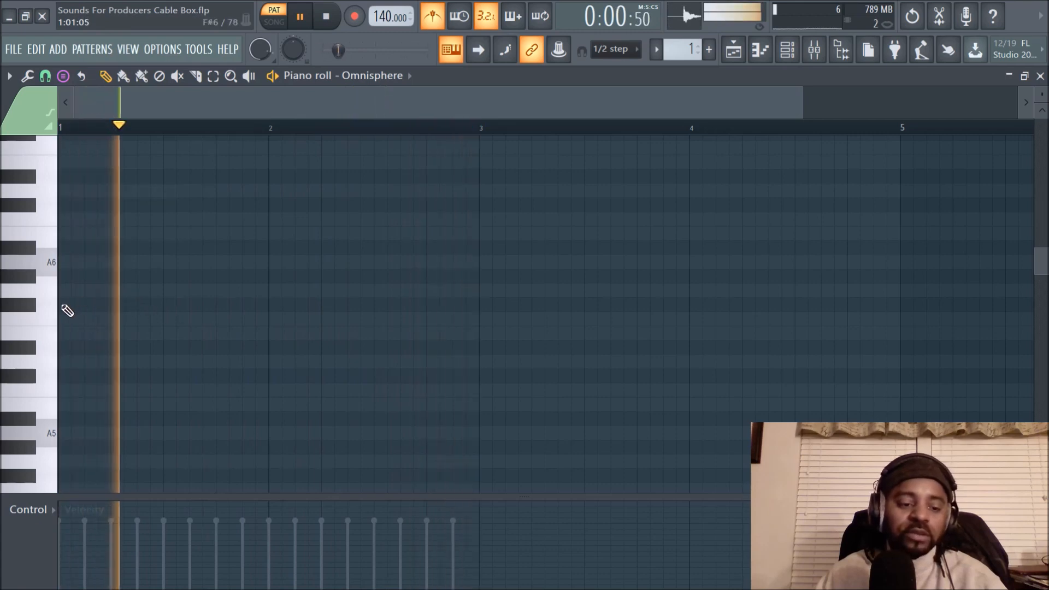
drag(110, 306, 57, 305)
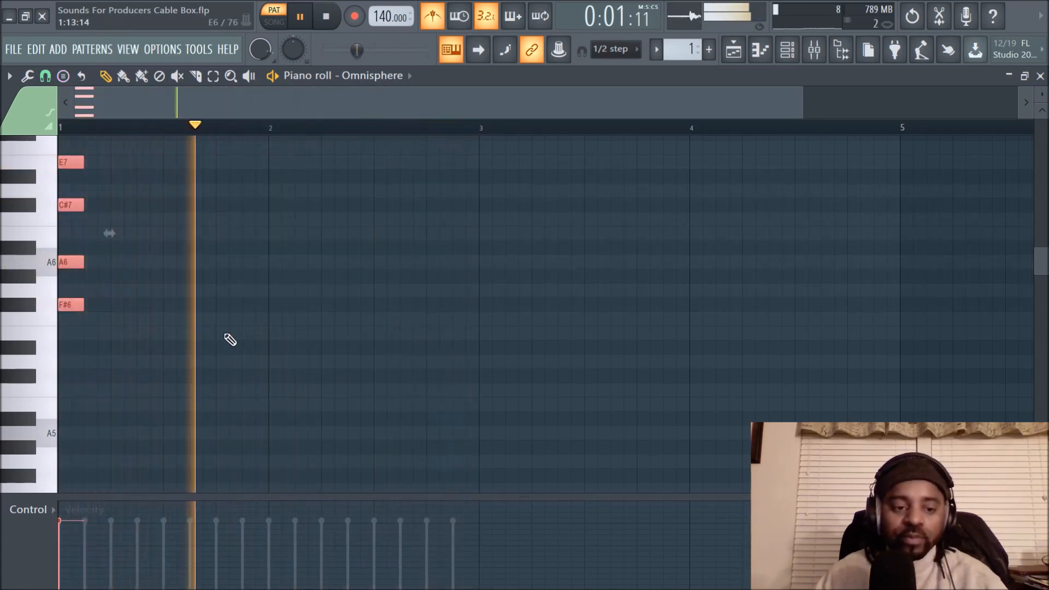
- Restart playback and copy the bar 1 chord to the start of bar 2, transposed so its root is C#6
key(space)
key(space)
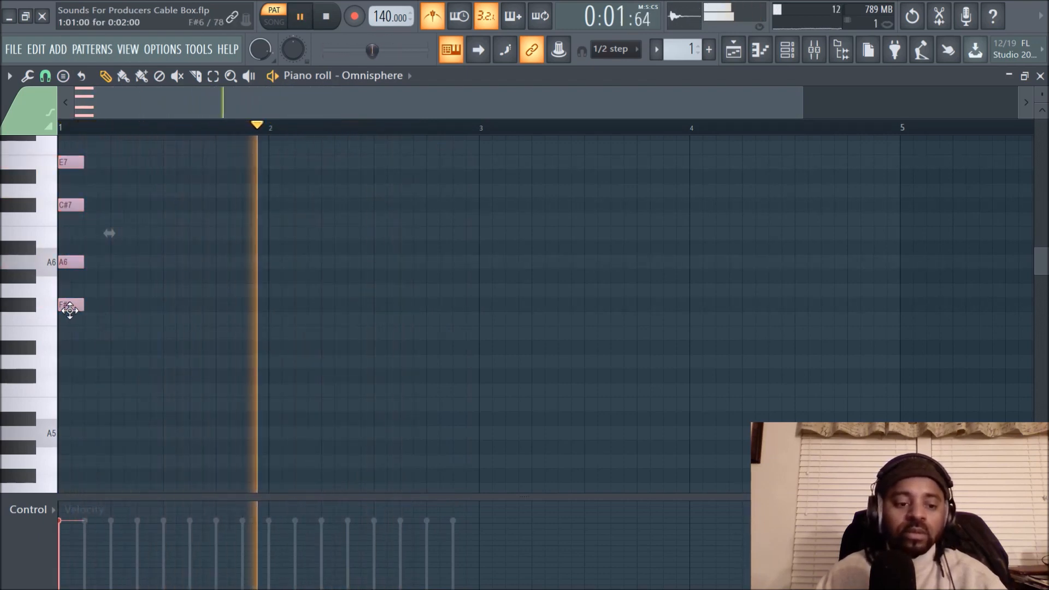
drag(70, 306, 287, 376)
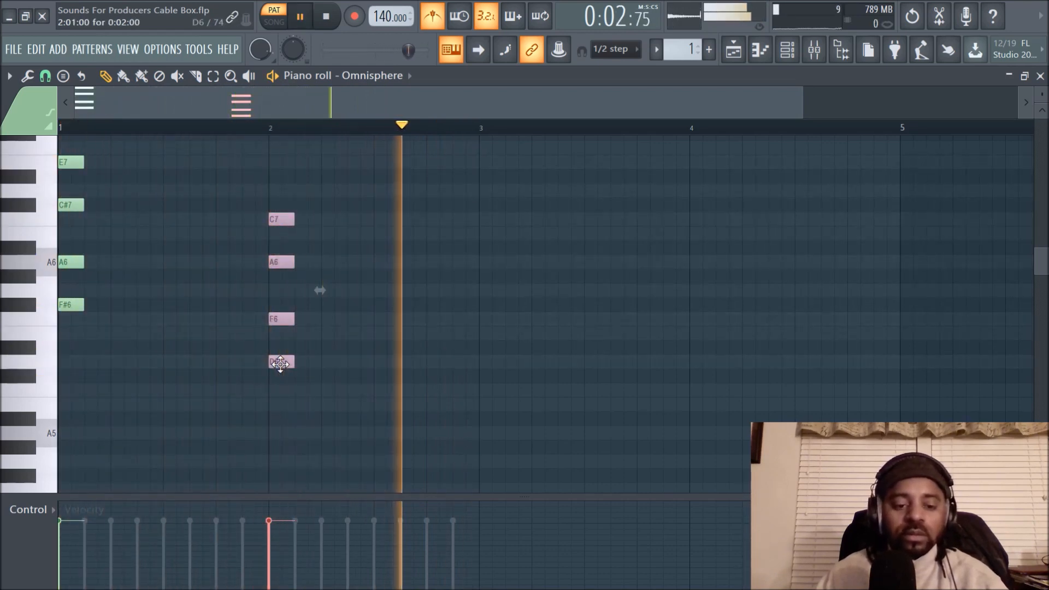
drag(278, 365, 279, 379)
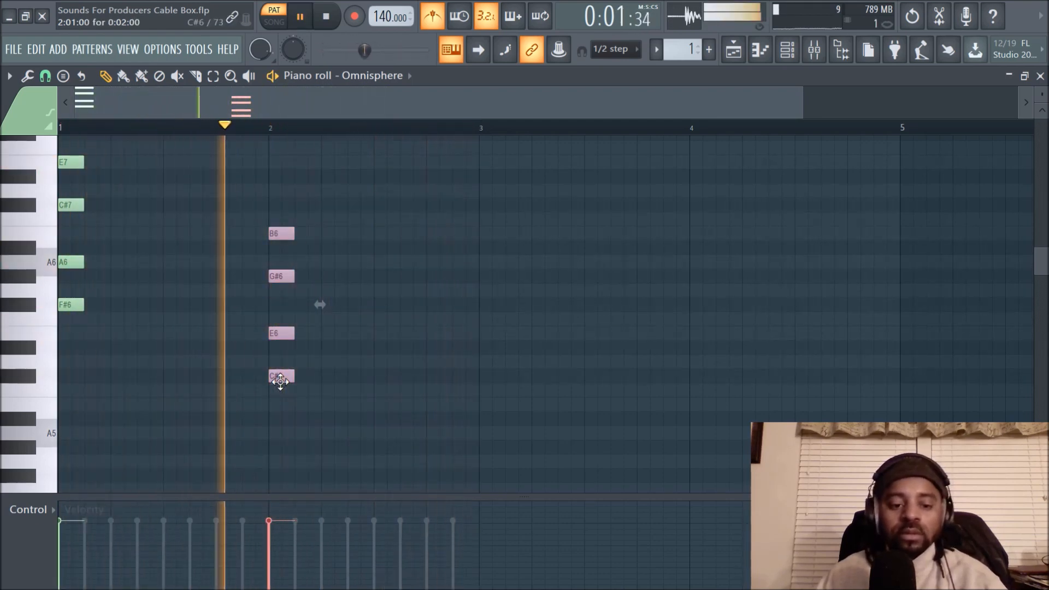
- Copy the Omnisphere chords in bars 1 and 2 to the starts of bars 3 and 4, and stop playback
drag(60, 147, 115, 384)
drag(71, 161, 500, 174)
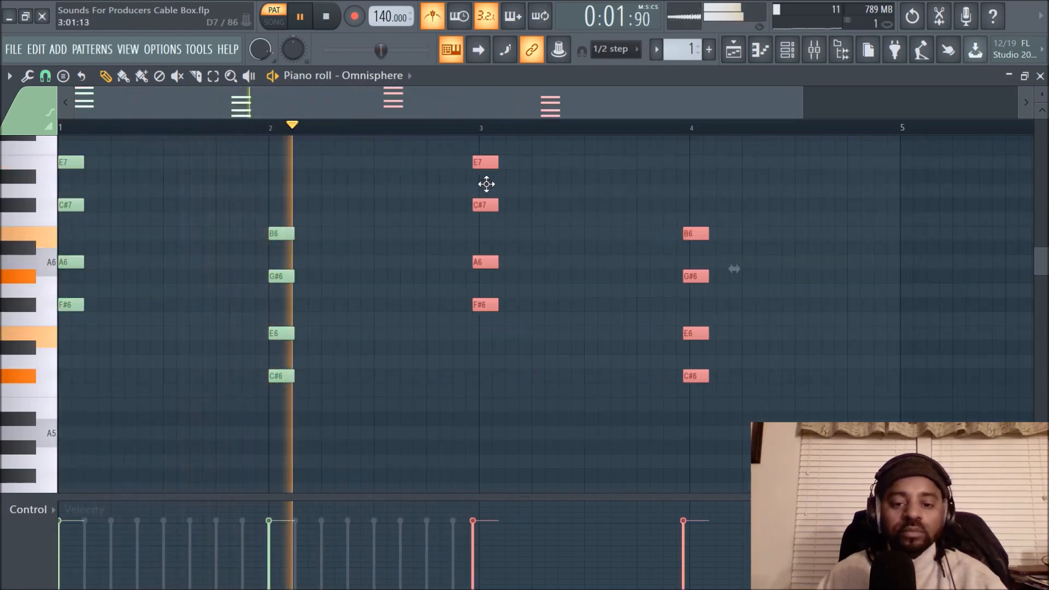
click(597, 191)
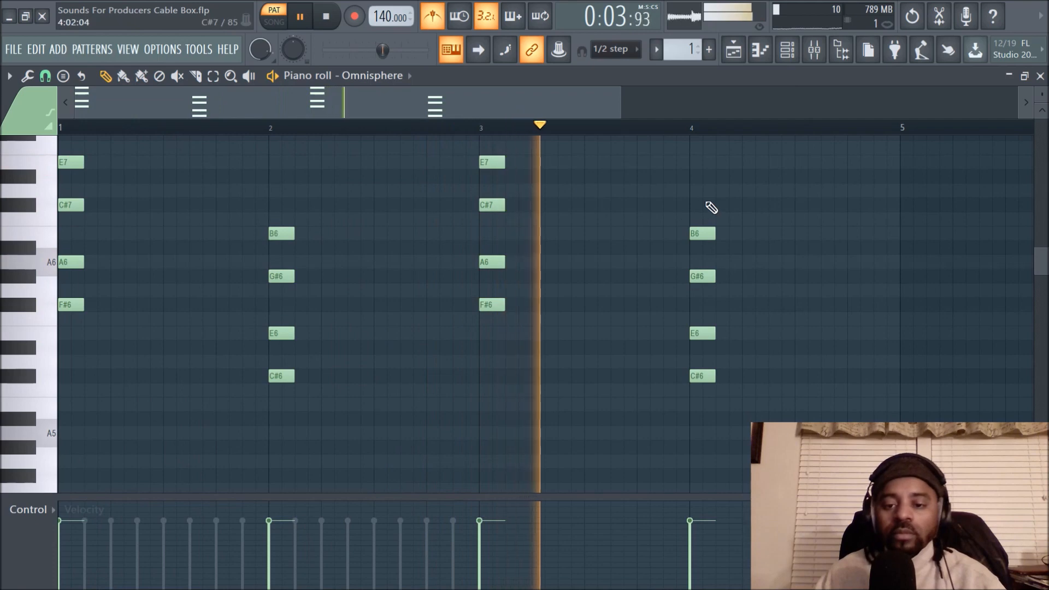
key(space)
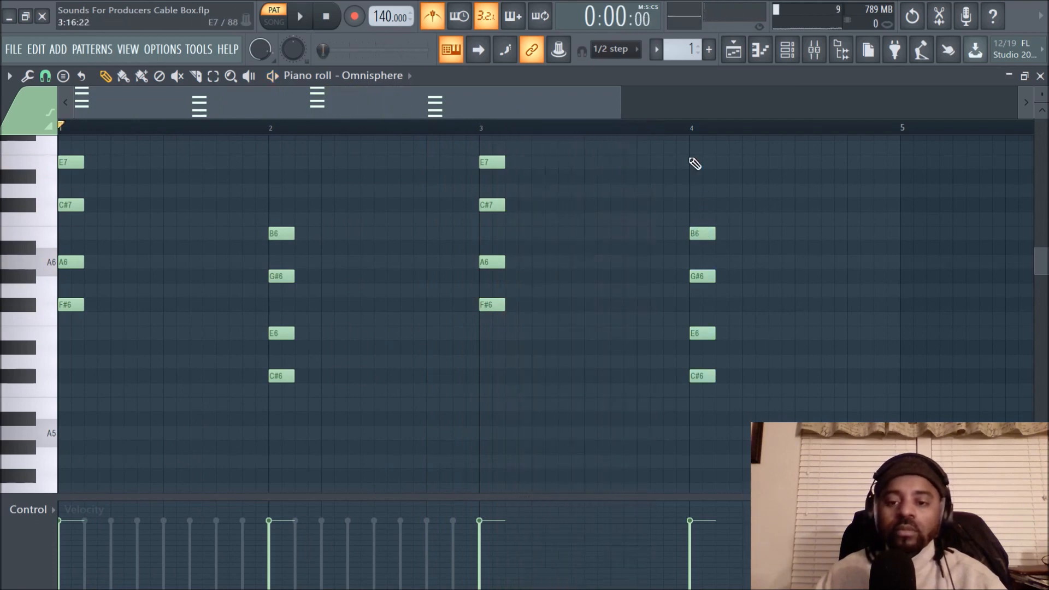
- Audition the chords in the Omnisphere piano roll, and place Pattern 1 in the playlist on Track 1 at bar 1
click(736, 53)
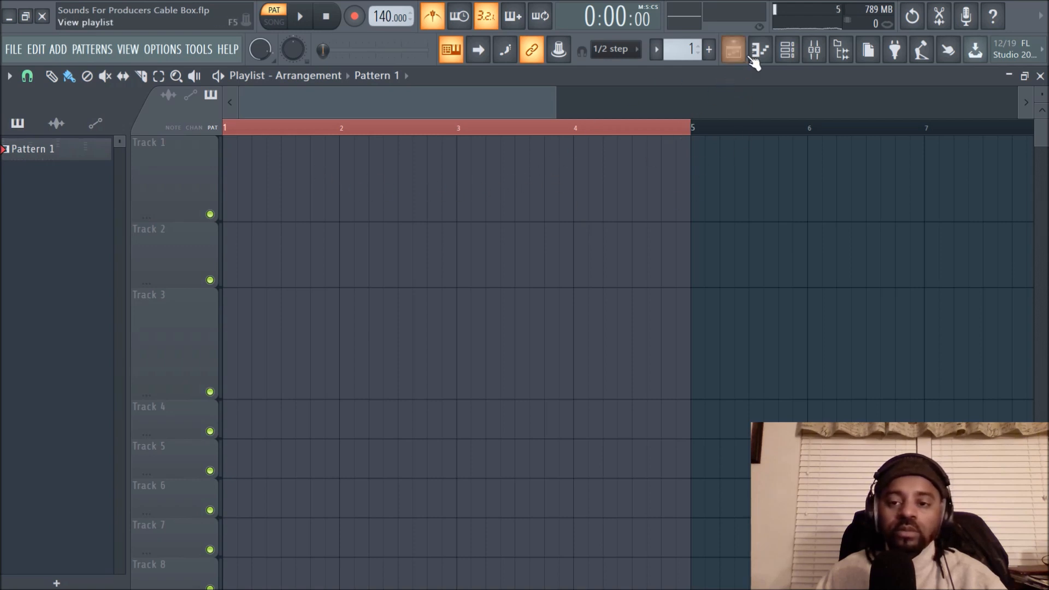
click(788, 49)
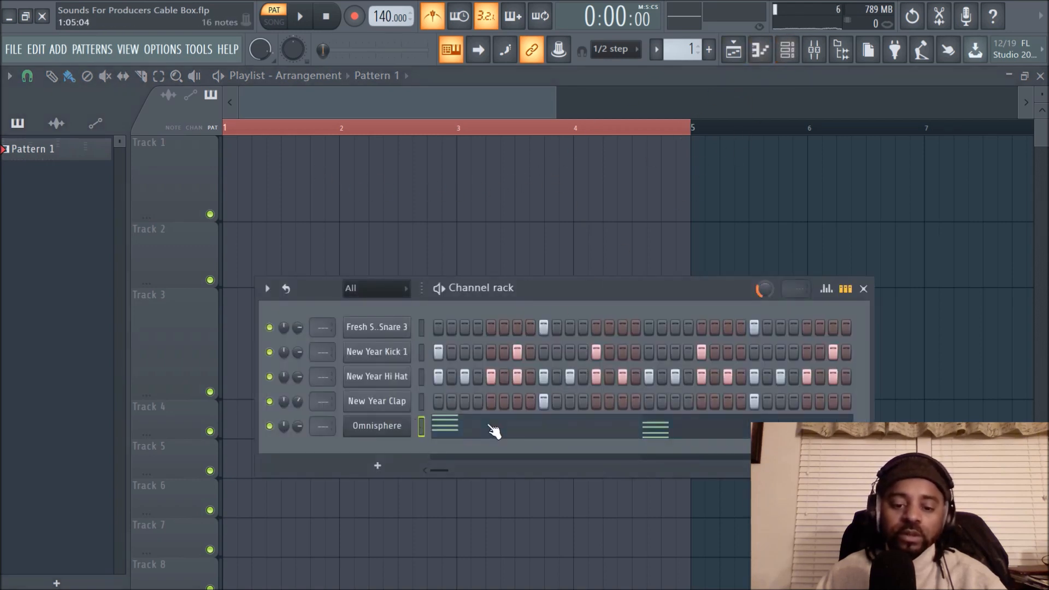
click(494, 432)
key(space)
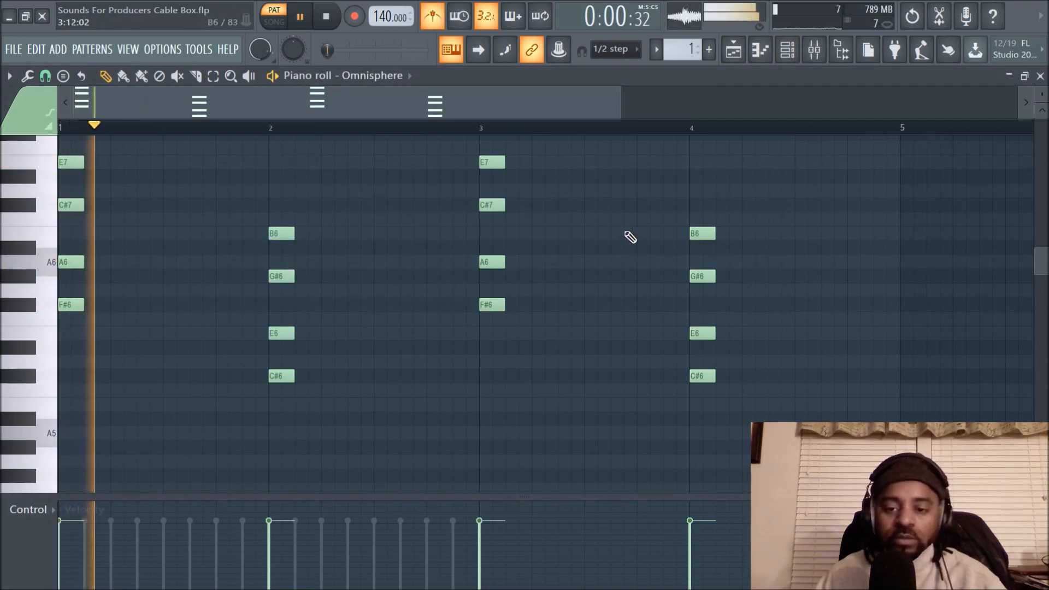
click(733, 55)
key(space)
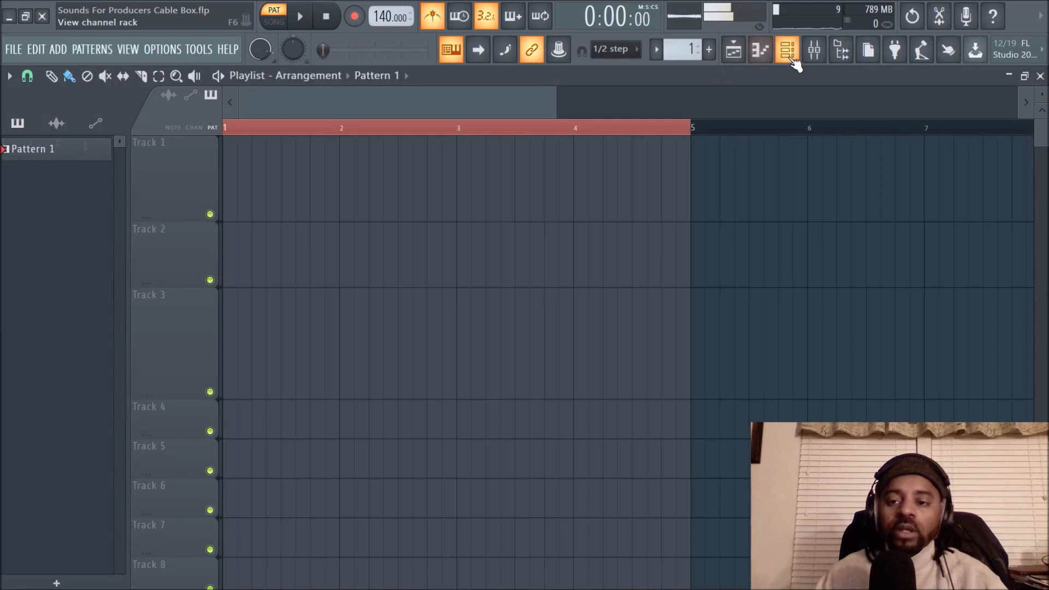
mouse_move(291, 174)
mouse_down()
mouse_move(357, 178)
mouse_move(224, 171)
mouse_up()
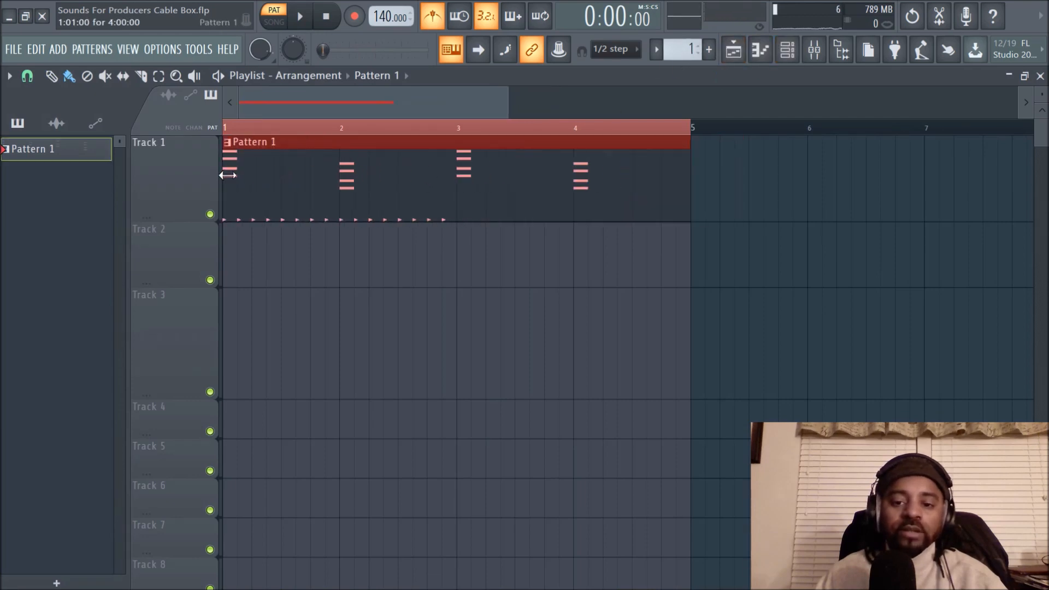
- Widen the Channel rack to show 48 steps and fill every 2 steps of the New Year Hi Hat channel
click(790, 60)
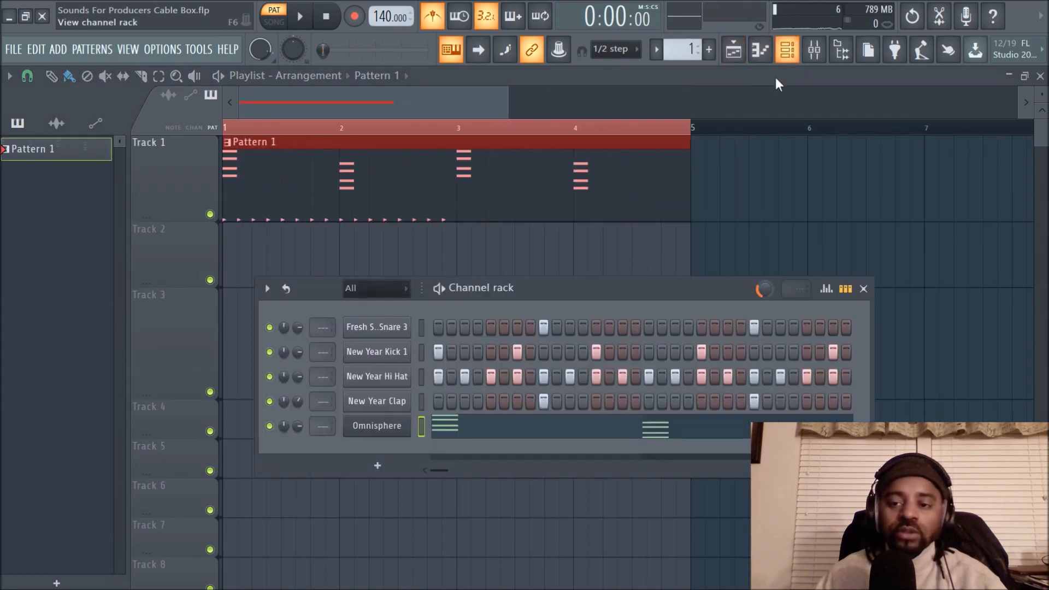
drag(874, 322, 1029, 328)
drag(864, 290, 668, 285)
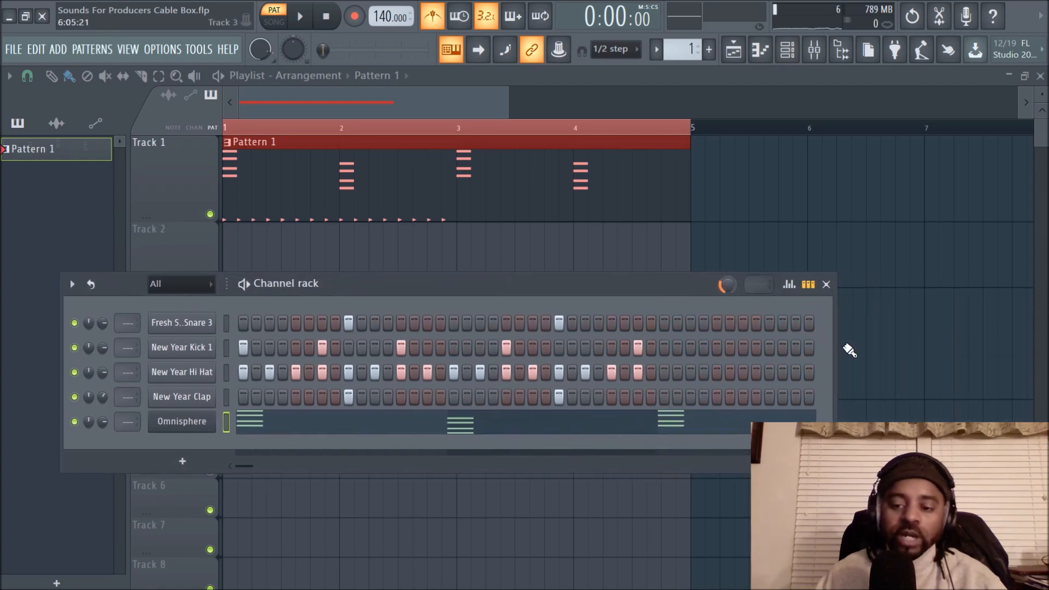
drag(835, 347, 888, 346)
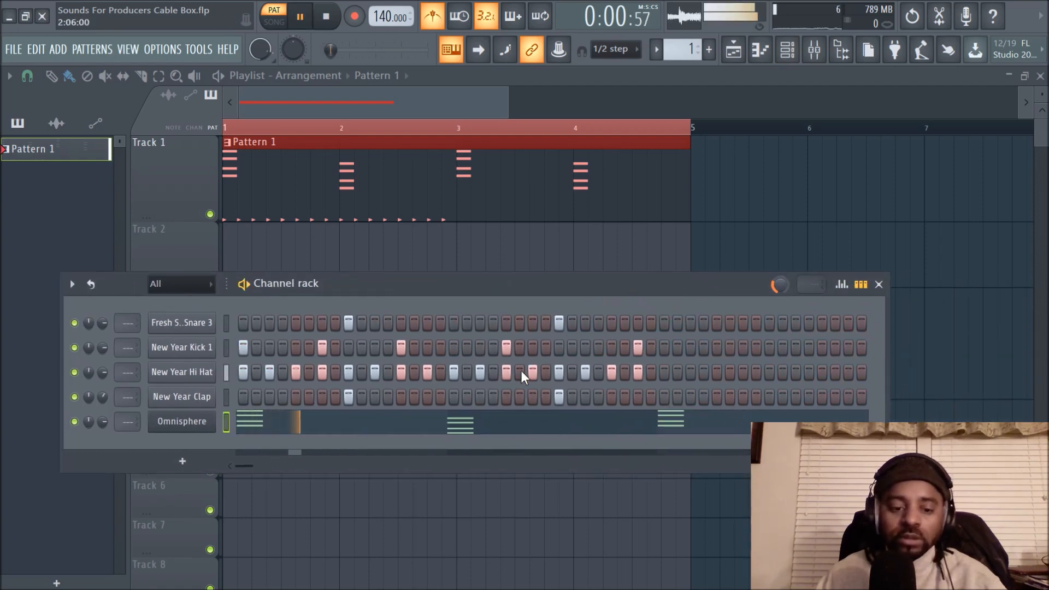
key(space)
right_click(202, 376)
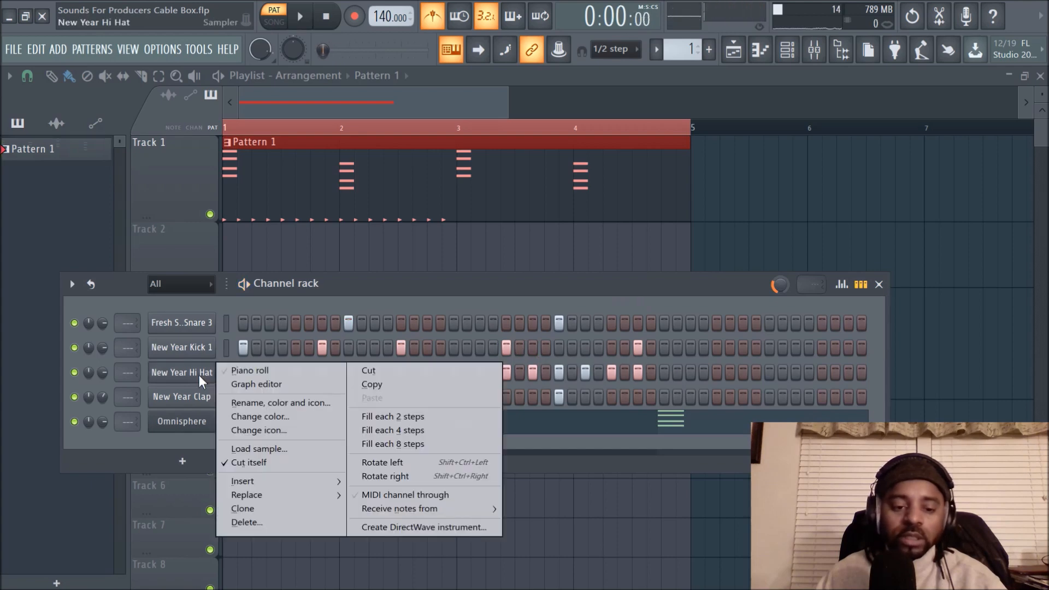
click(386, 418)
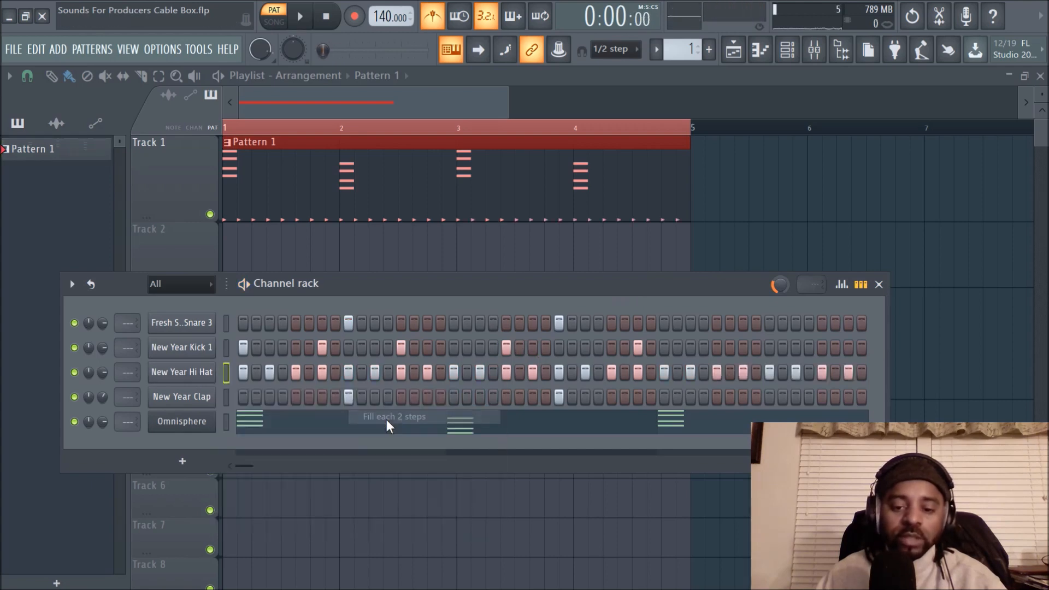
key(space)
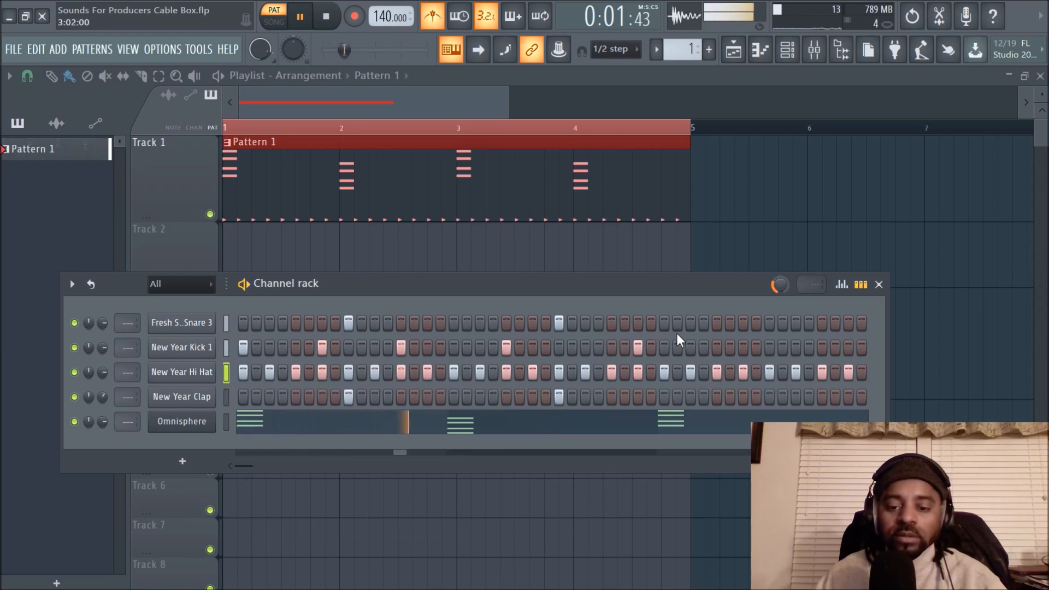
- Add snare and clap hits at step 41 and New Year Kick 1 hits at steps 39, 43 and 45 during playback
click(769, 325)
click(769, 398)
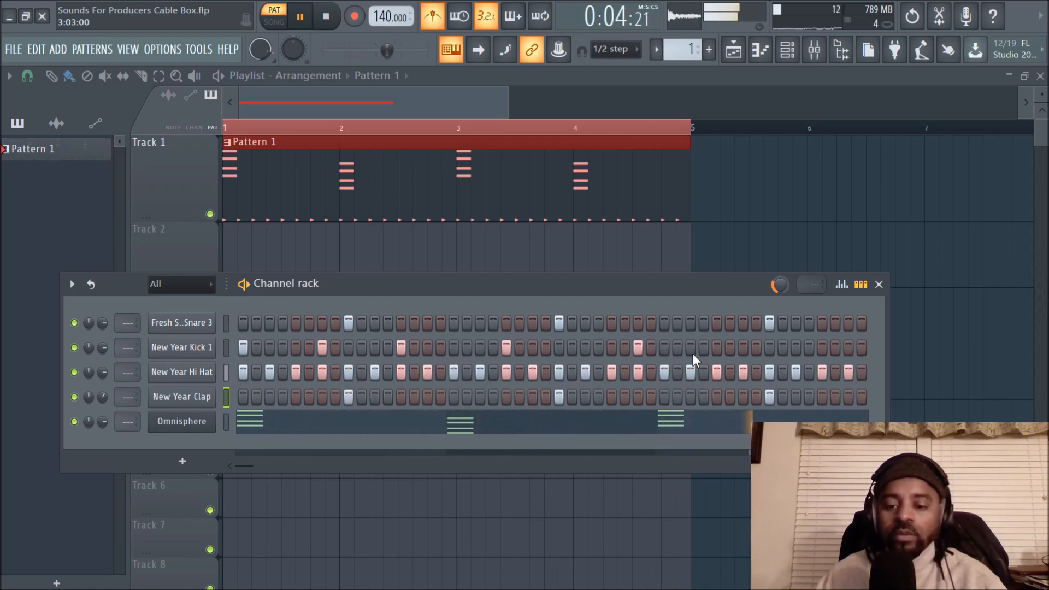
key(space)
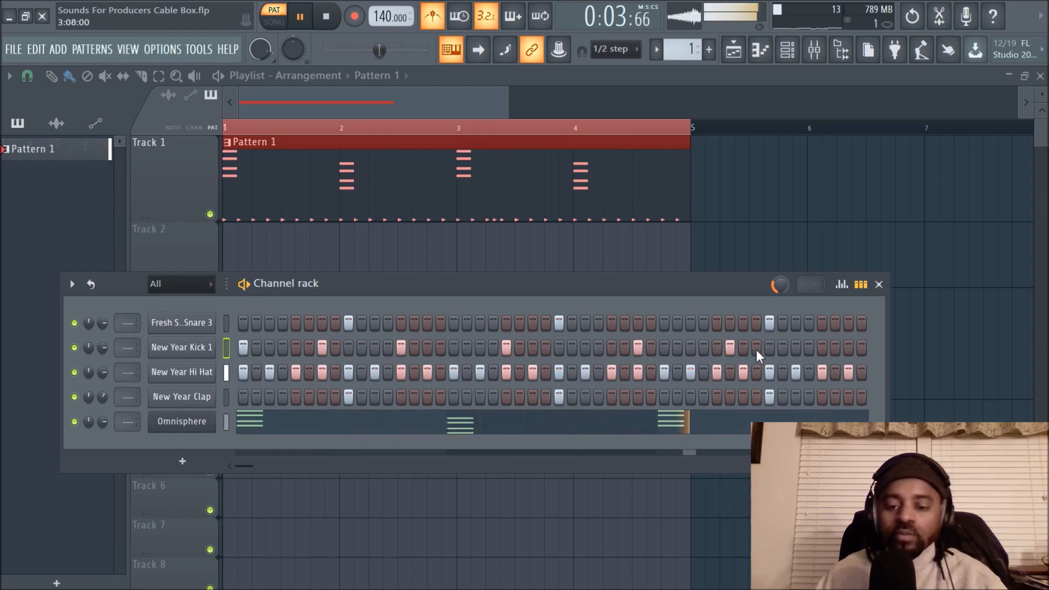
key(space)
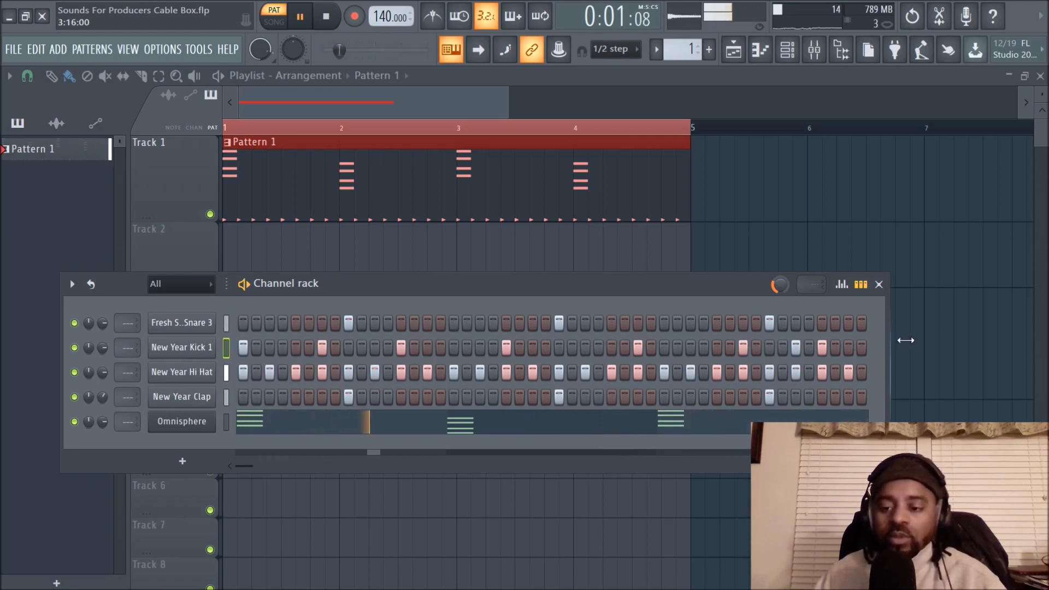
- Widen the Channel rack to 60 steps, adding a snare hit at step 57 and kick hits at steps 53 and 59
drag(890, 340, 1031, 344)
drag(877, 283, 776, 287)
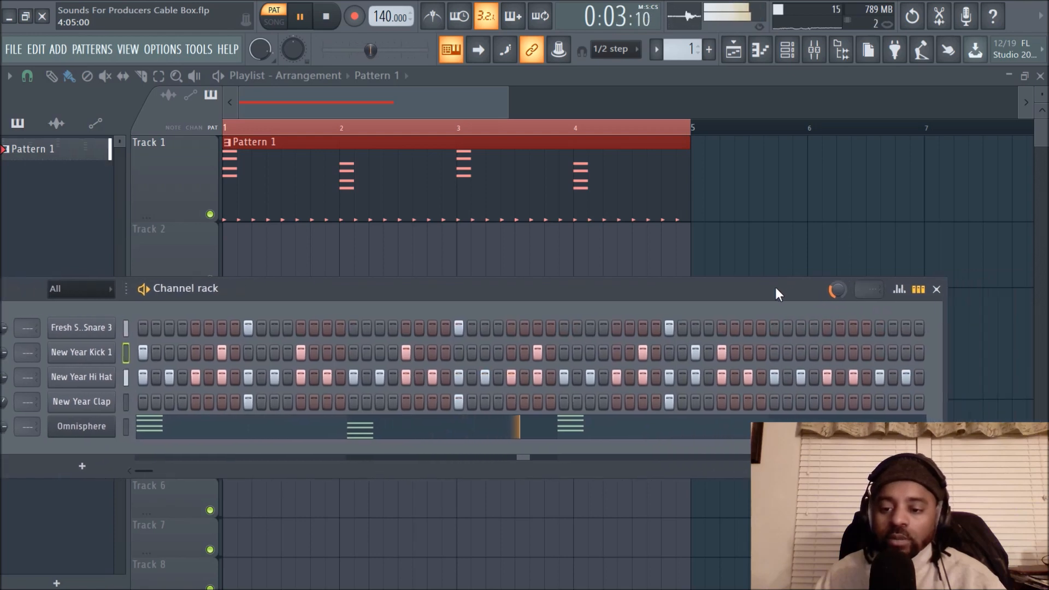
click(879, 328)
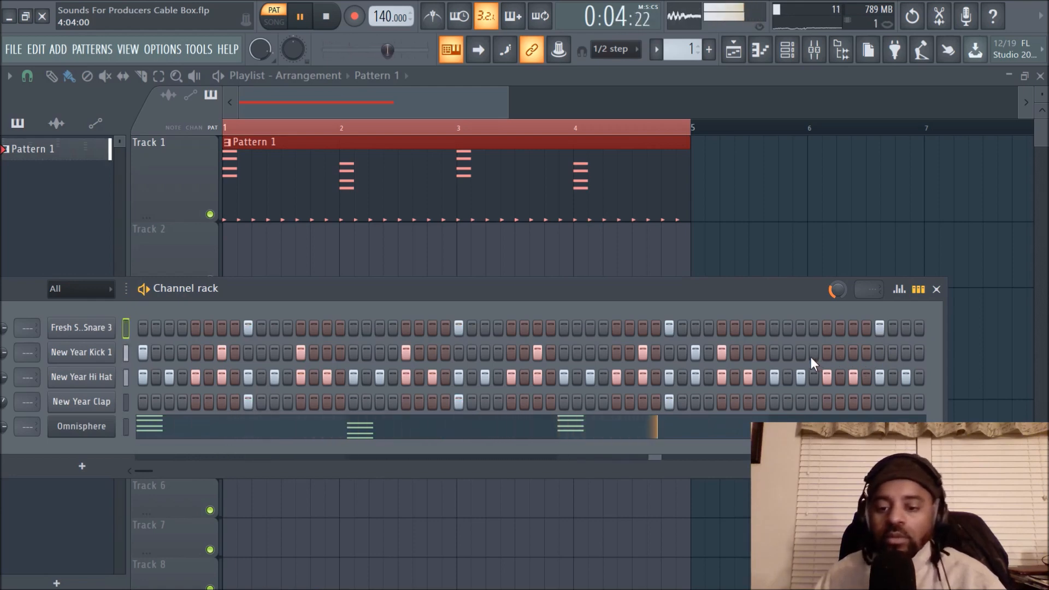
click(828, 353)
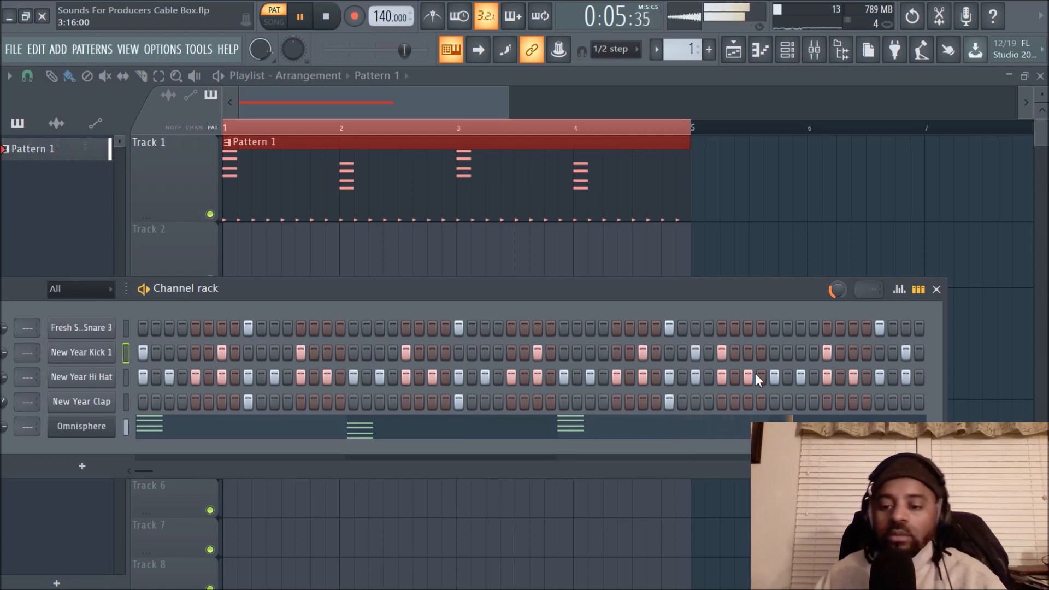
- Deselect the Pattern 1 clip in the playlist and open the Omnisphere channel's piano roll
click(790, 205)
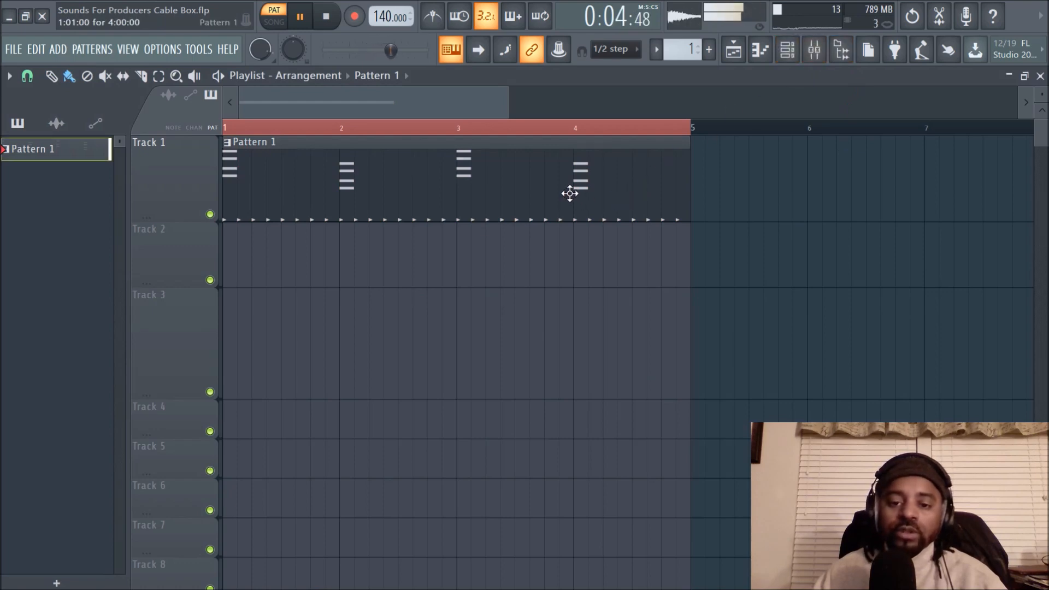
click(787, 49)
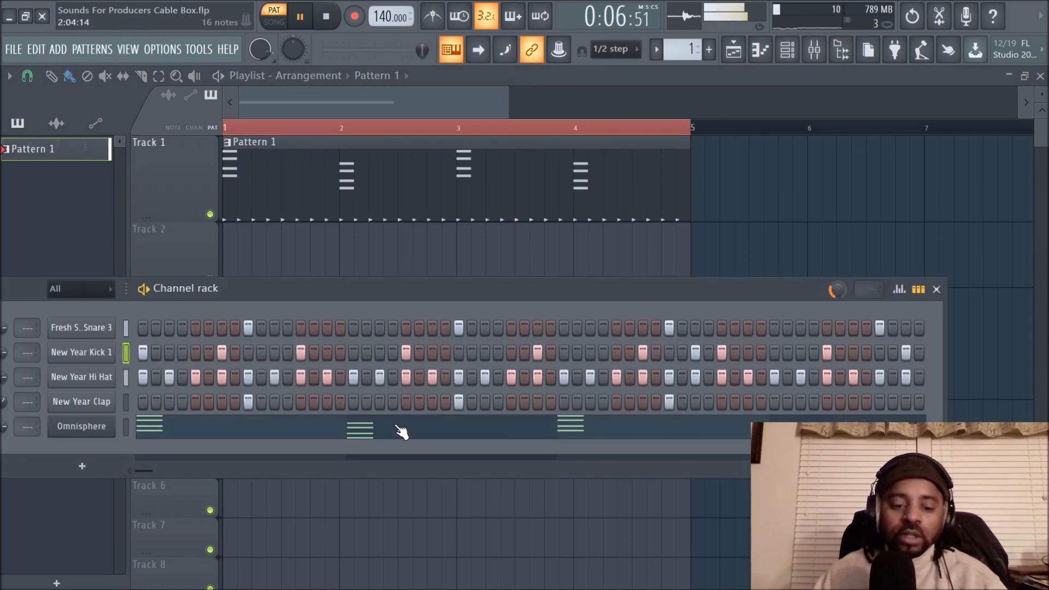
click(402, 432)
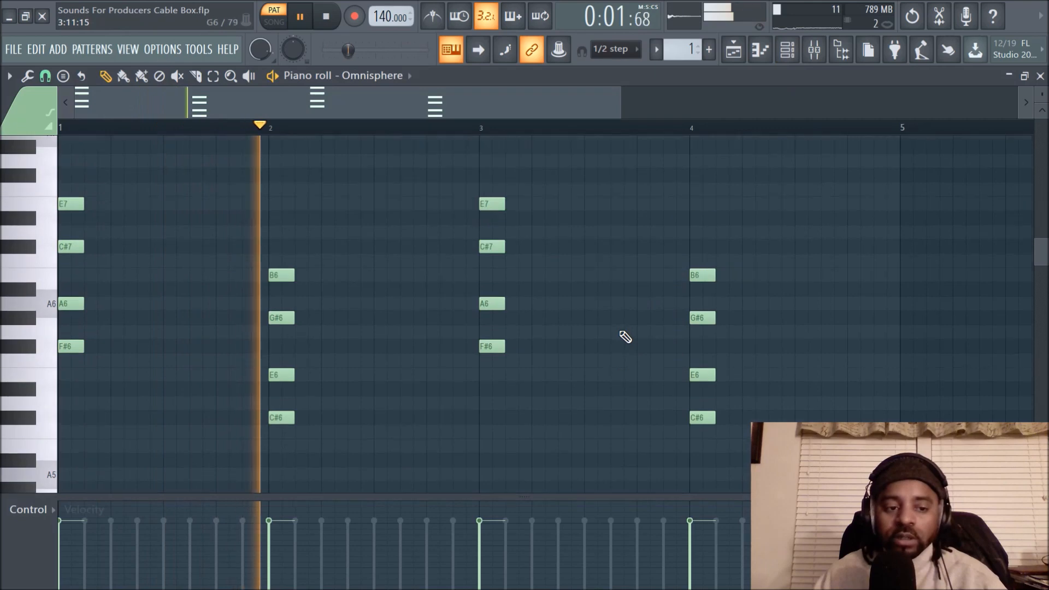
- Try the bar 4 chord transposed up to an F#6 root and to a G#6 root, auditioning from just before bar 3
drag(676, 255, 698, 250)
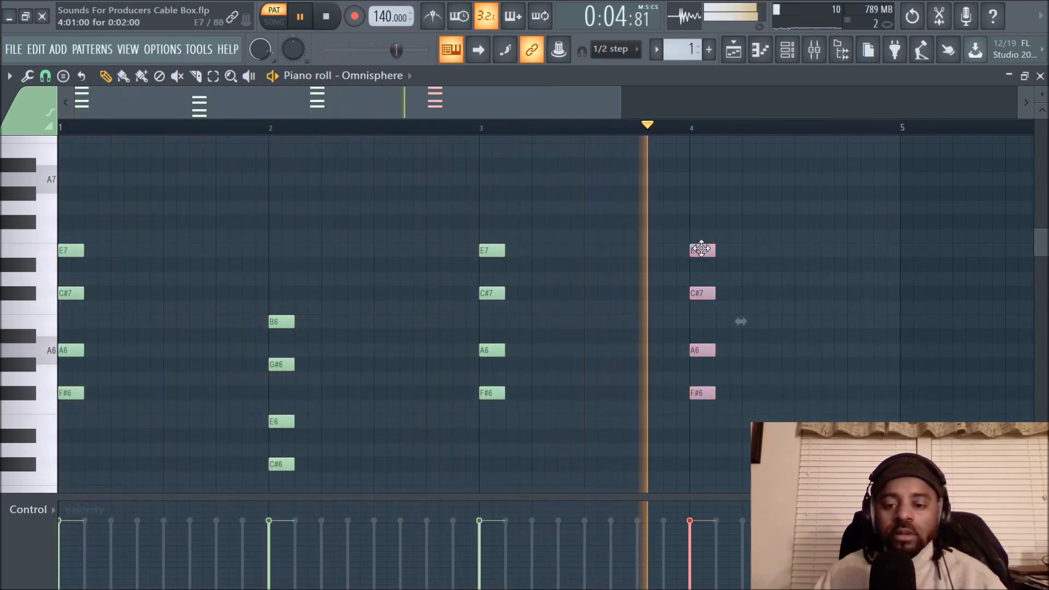
key(space)
click(459, 127)
key(space)
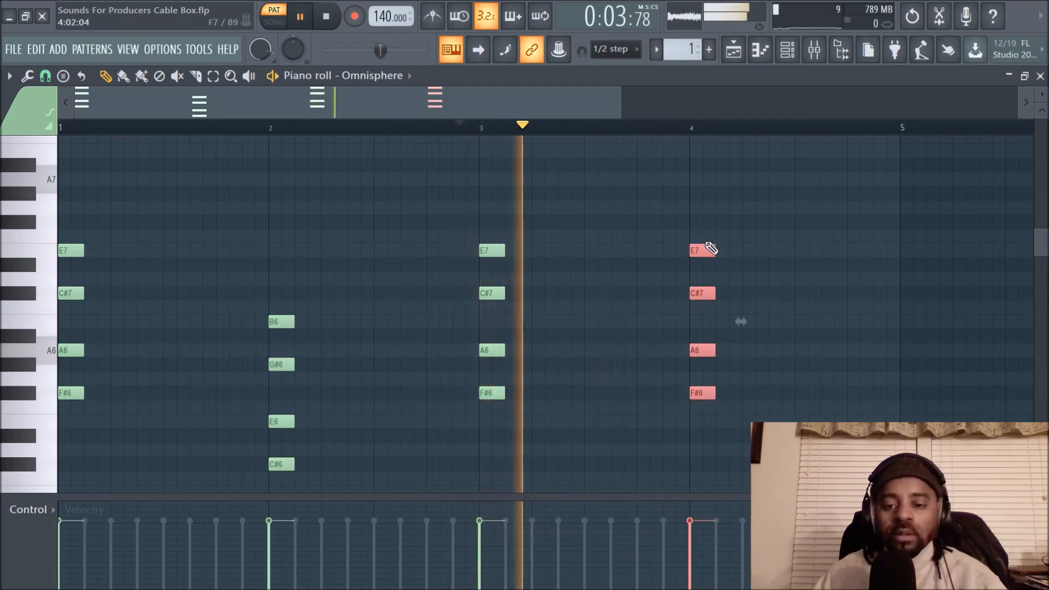
drag(701, 241, 700, 210)
key(space)
key(space)
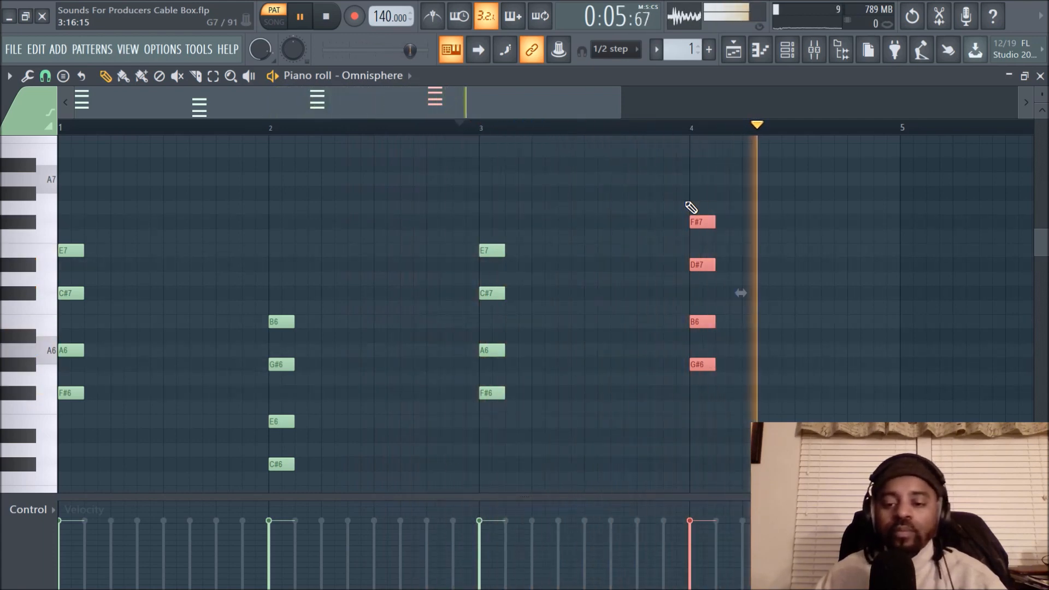
- Replace the bar 4 chord with a stamped Major 7th chord rooted on A#6
key(Delete)
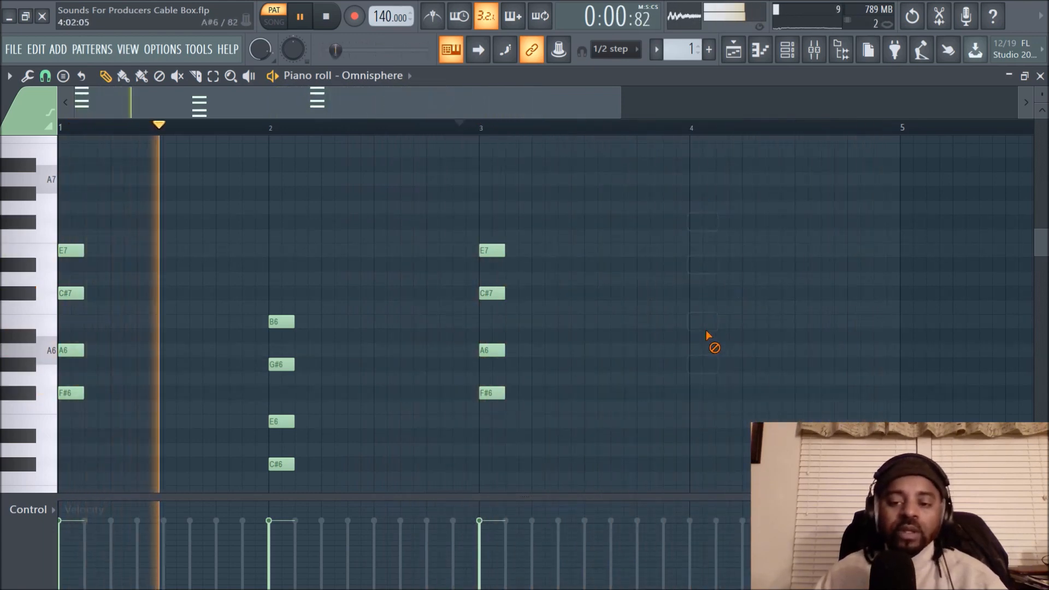
key(space)
click(45, 77)
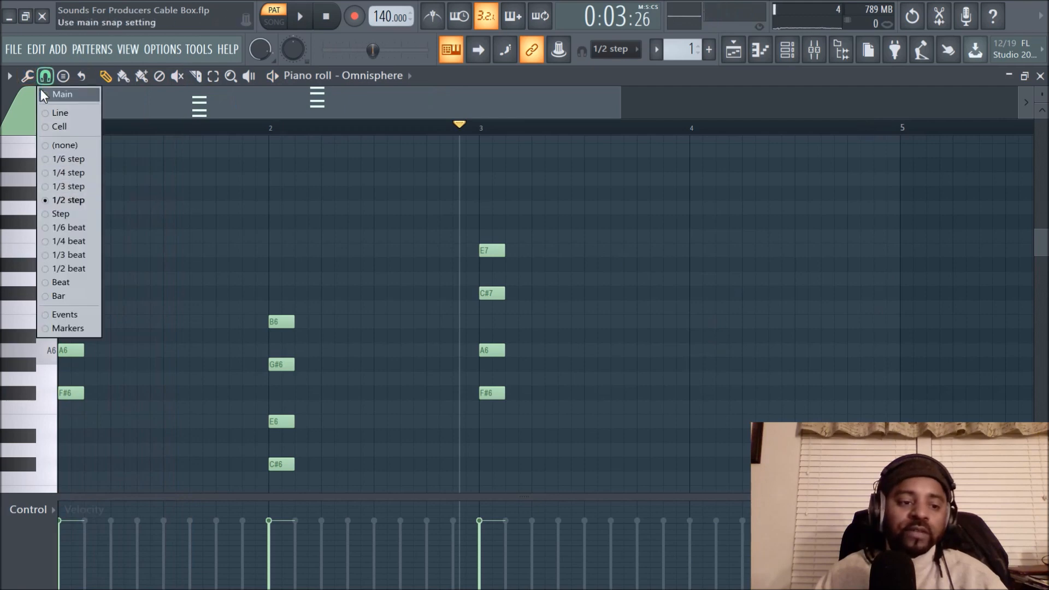
click(62, 76)
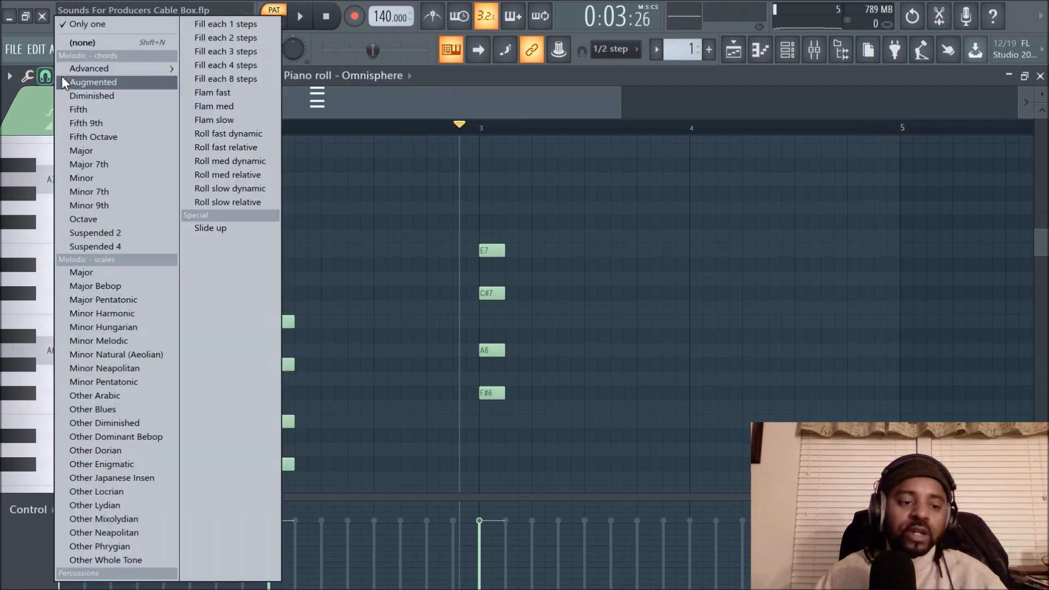
click(110, 163)
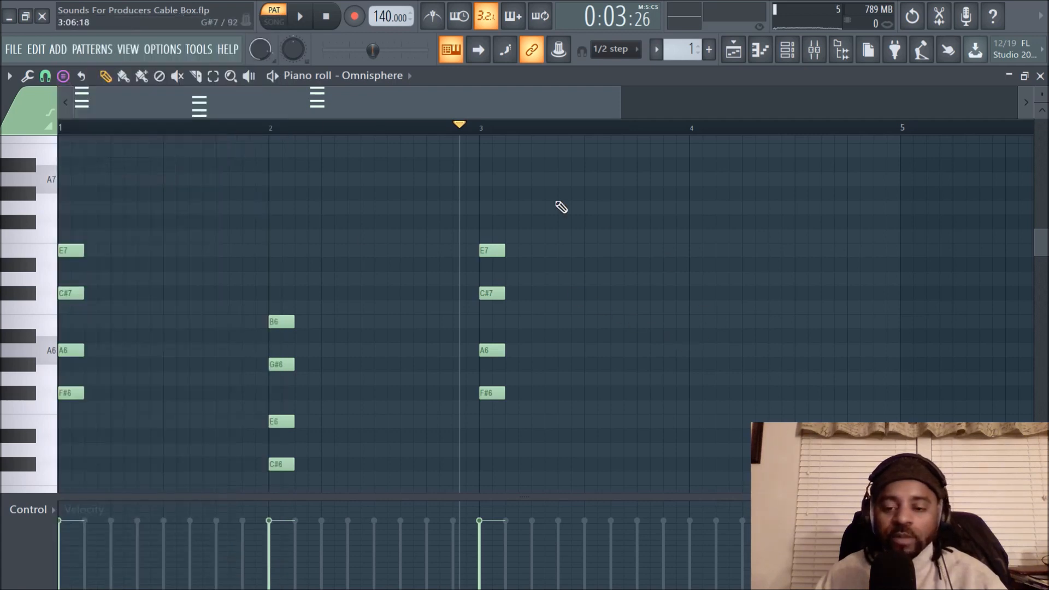
click(695, 334)
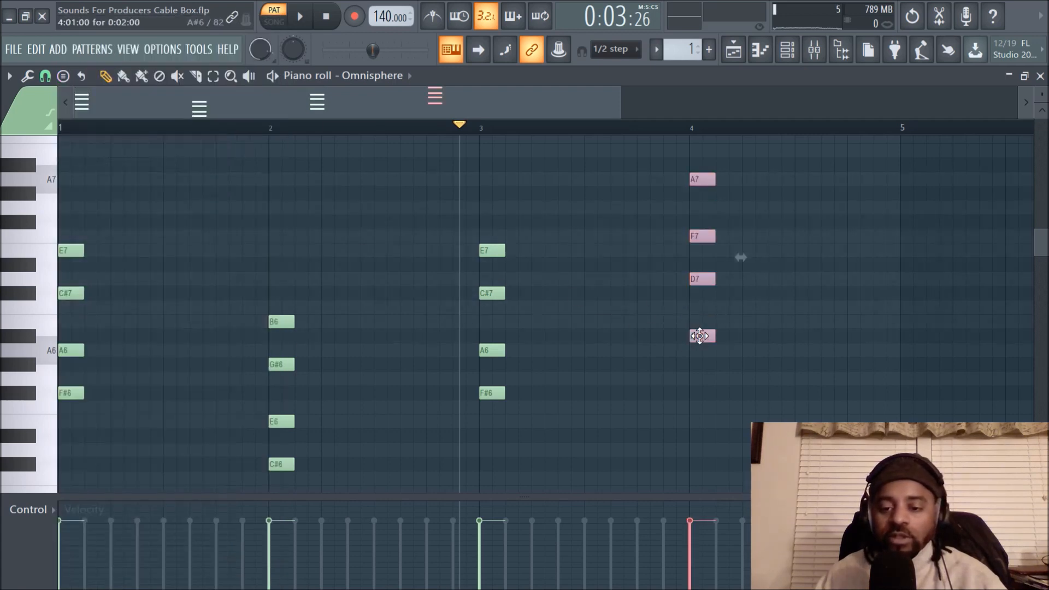
- Audition the bar 4 Major 7th chord and transpose it down one semitone so its root is A6
key(space)
click(792, 342)
click(698, 180)
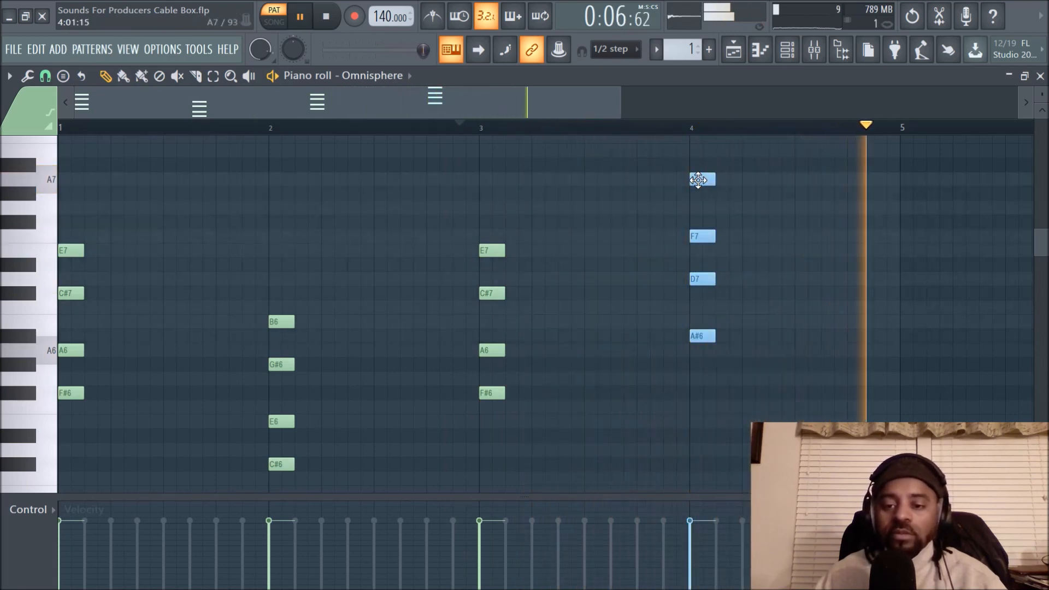
drag(697, 179, 696, 195)
click(754, 206)
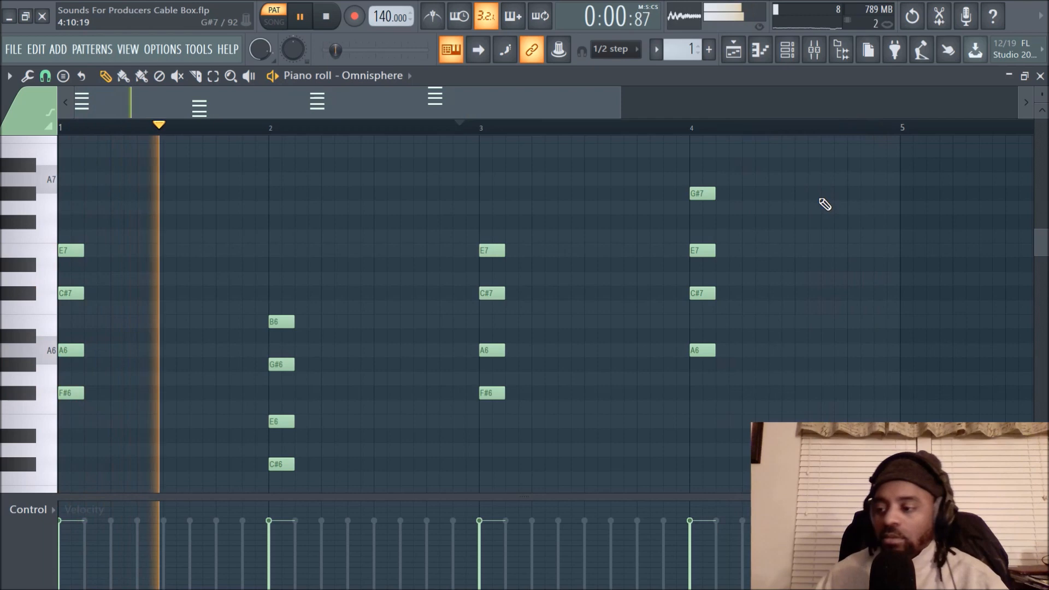
scroll(817, 201, down, 2)
scroll(805, 201, up, 3)
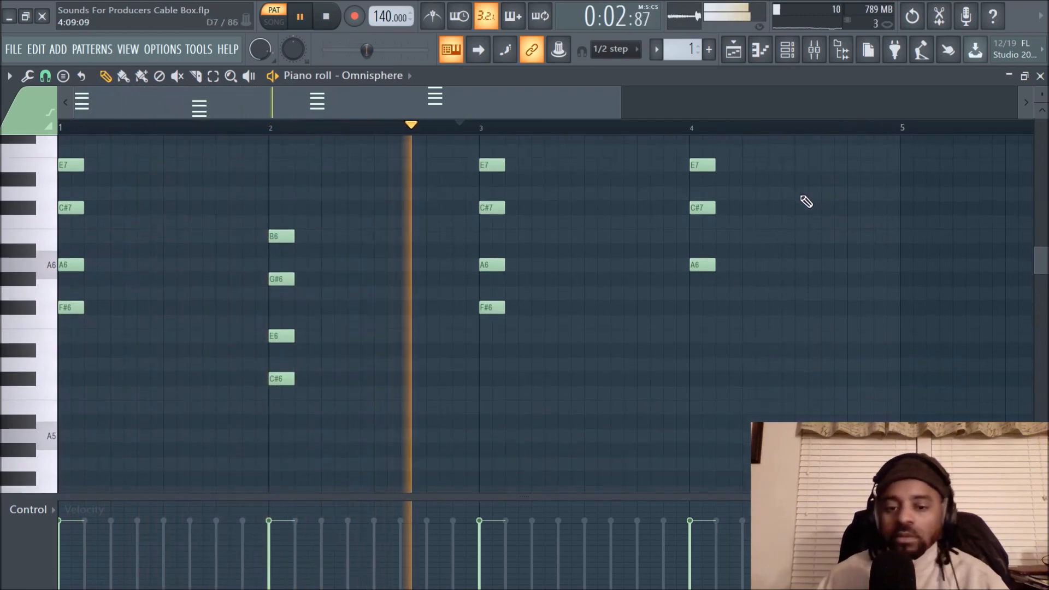
scroll(806, 202, up, 1)
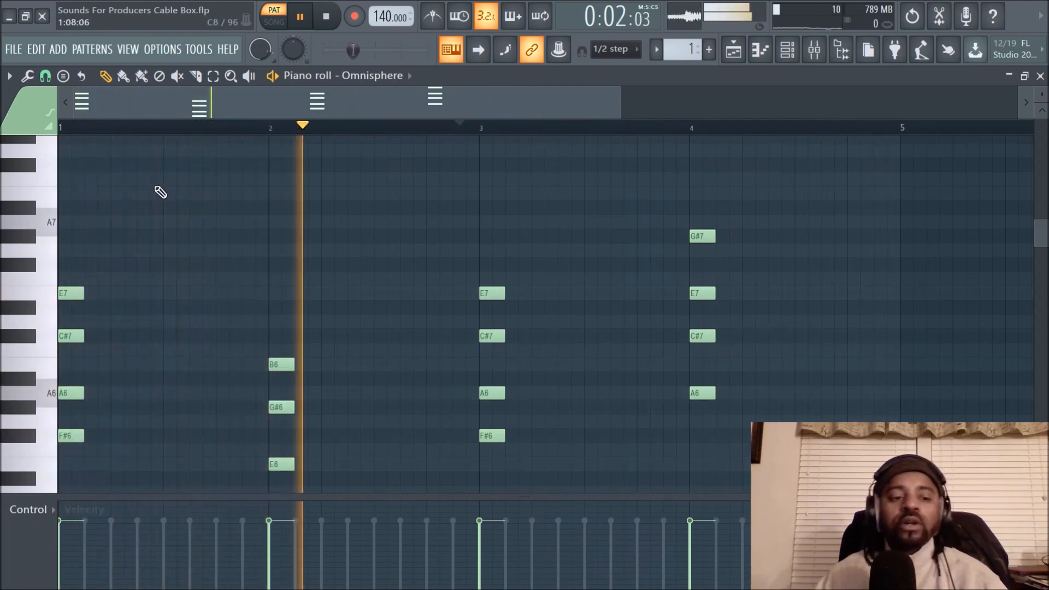
- Examine the chord notes in all four bars and the empty octaves below them, auditioning low piano keys during playback
scroll(161, 193, down, 13)
scroll(163, 196, down, 2)
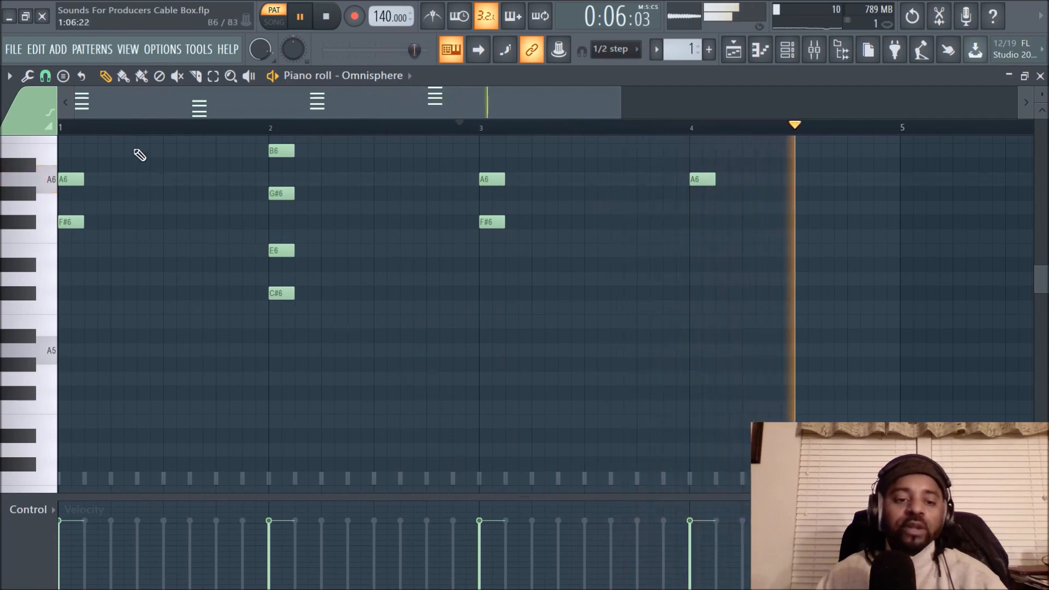
click(45, 77)
click(244, 355)
scroll(140, 367, down, 3)
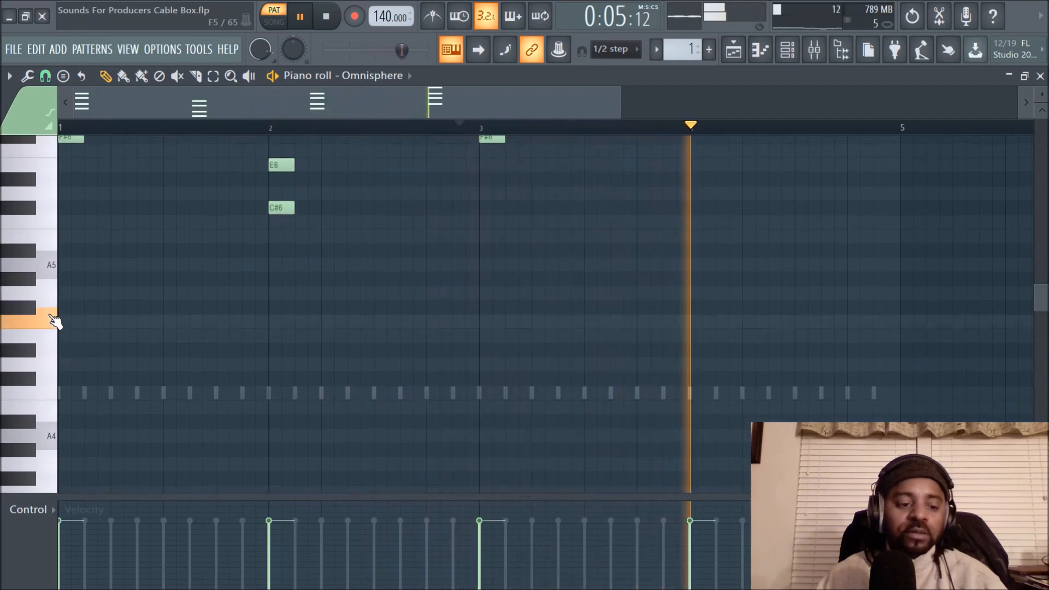
scroll(57, 322, up, 1)
scroll(57, 326, up, 2)
key(space)
scroll(55, 306, down, 3)
scroll(58, 300, up, 2)
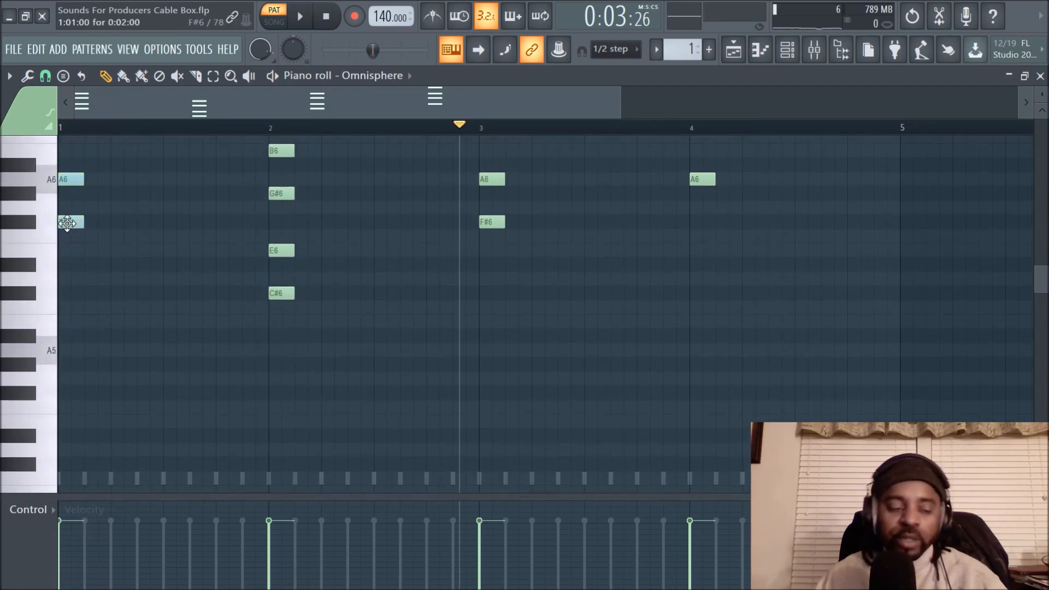
scroll(76, 230, up, 2)
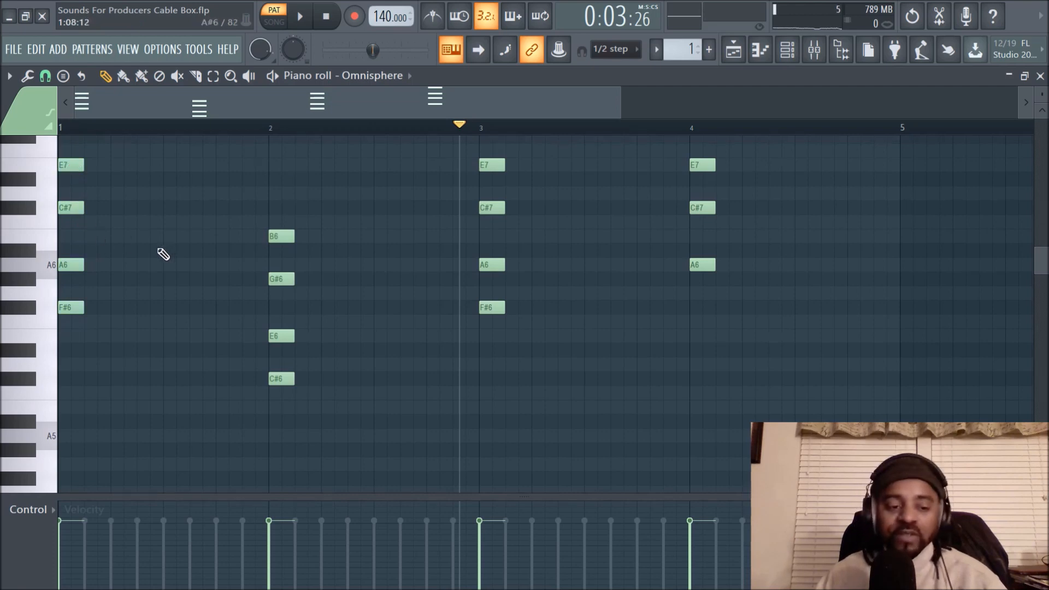
scroll(158, 268, down, 1)
scroll(151, 300, up, 2)
scroll(139, 299, down, 5)
scroll(142, 297, up, 3)
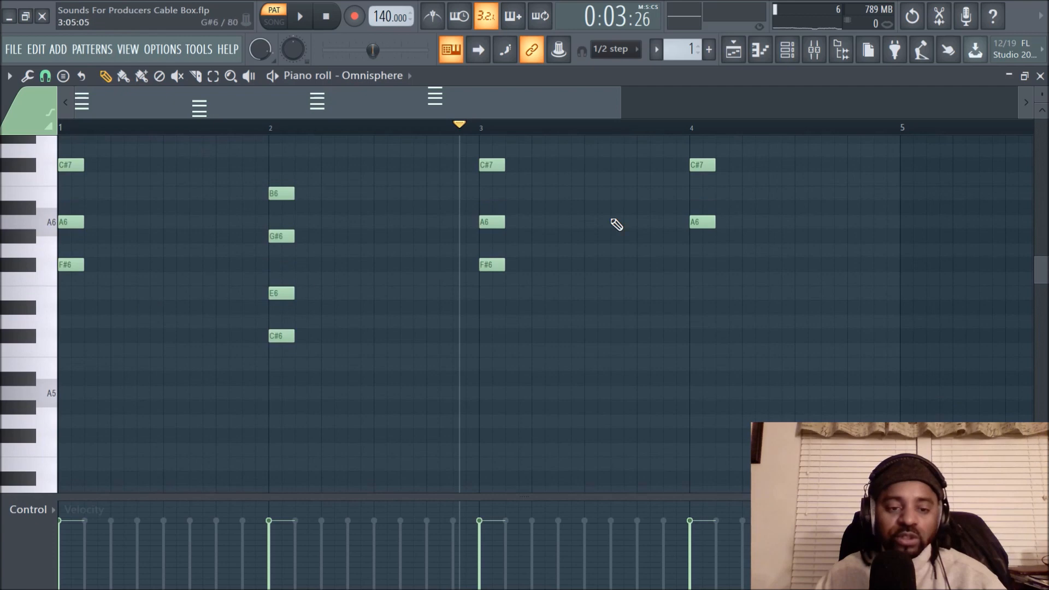
- View the channel rack and playlist arrangement, reopen the Omnisphere piano roll and start playback
click(789, 52)
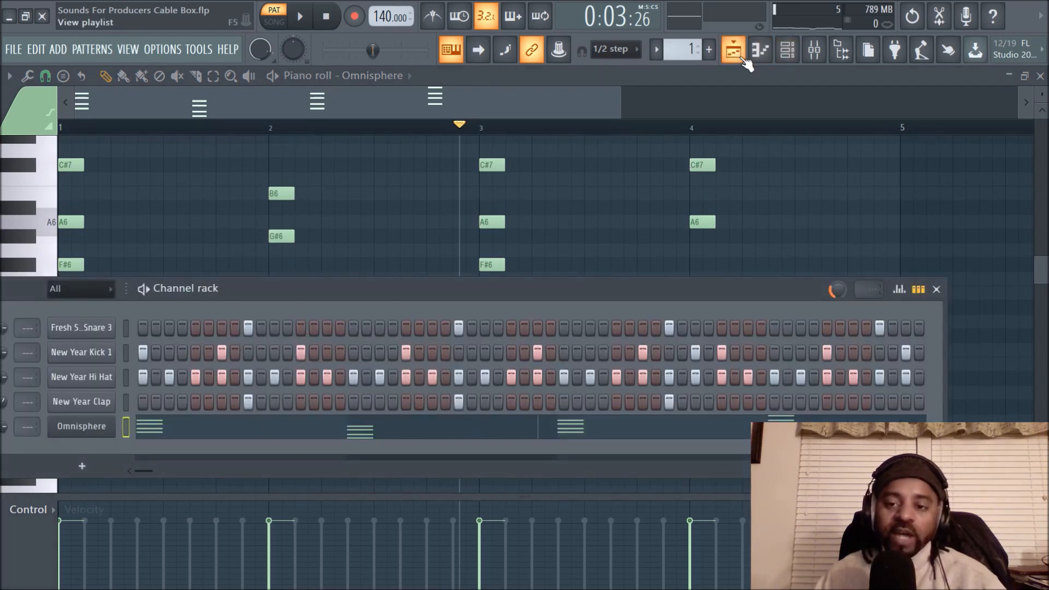
click(741, 55)
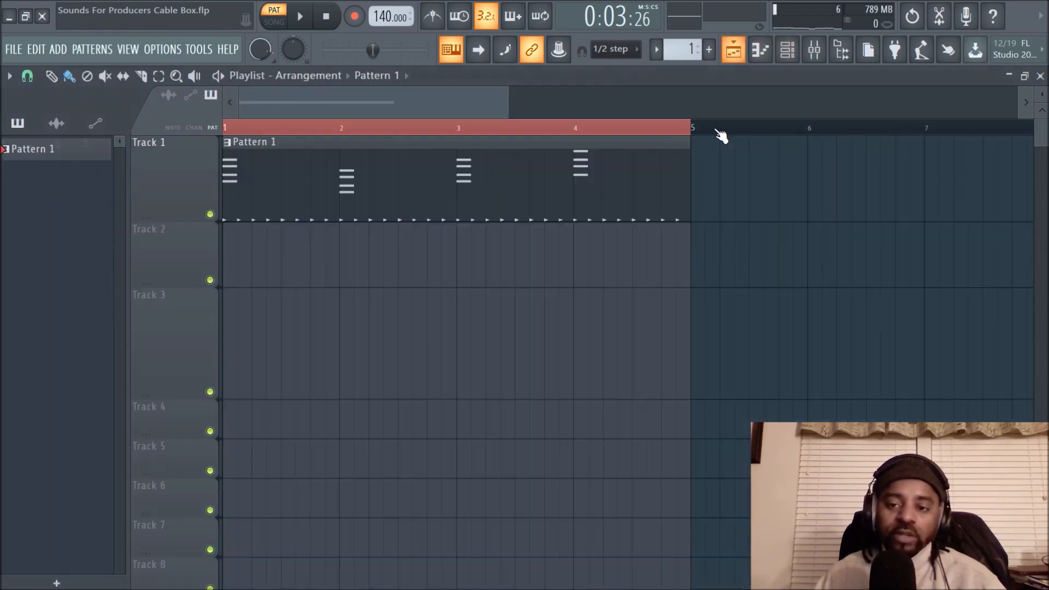
click(801, 56)
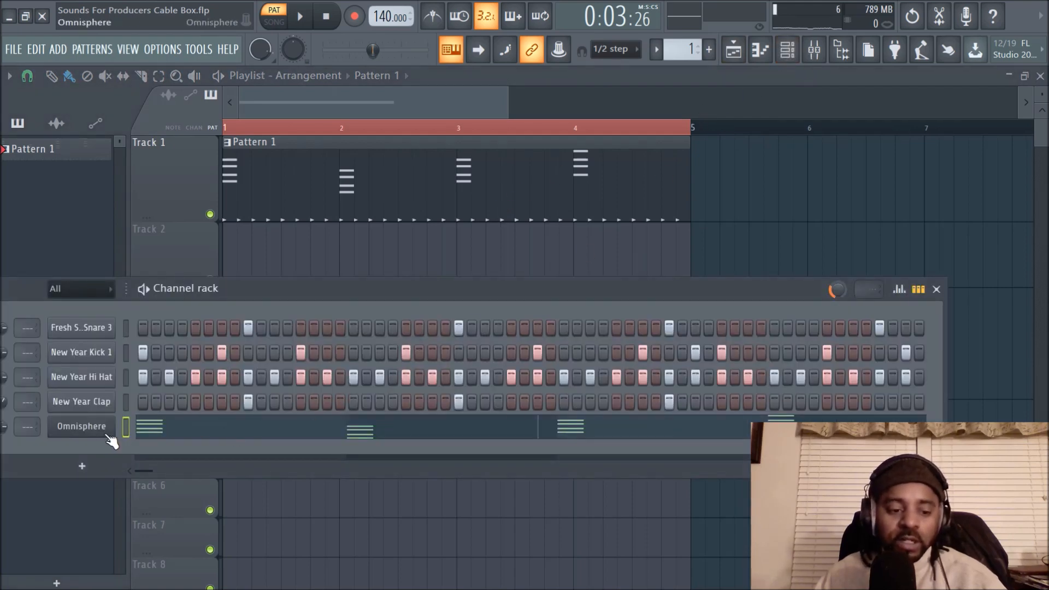
click(219, 441)
key(space)
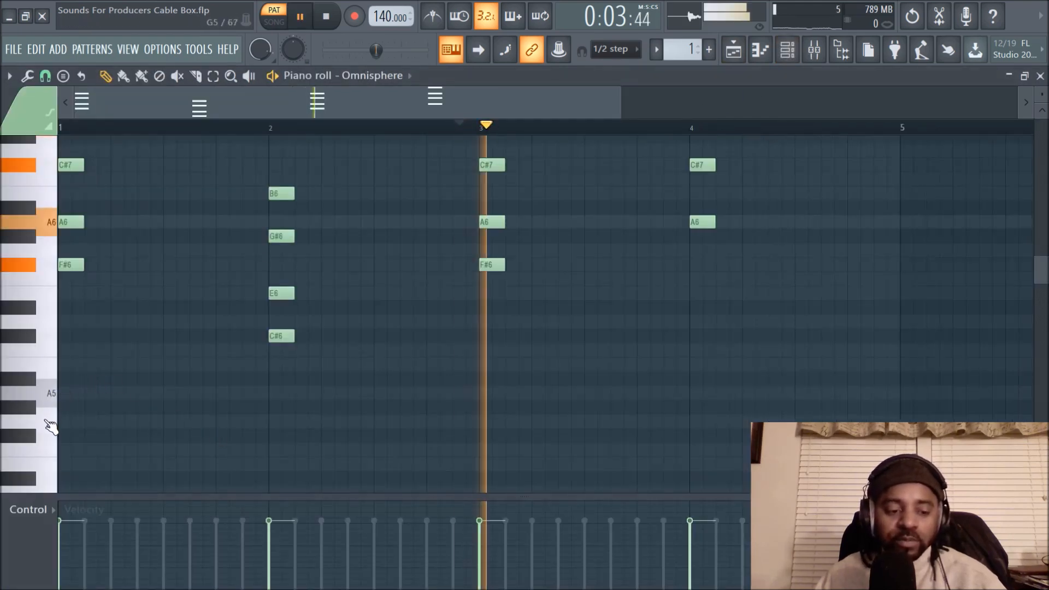
- Add a long F#4 bass note at the start of bar 1 and audition it
scroll(71, 404, down, 2)
key(space)
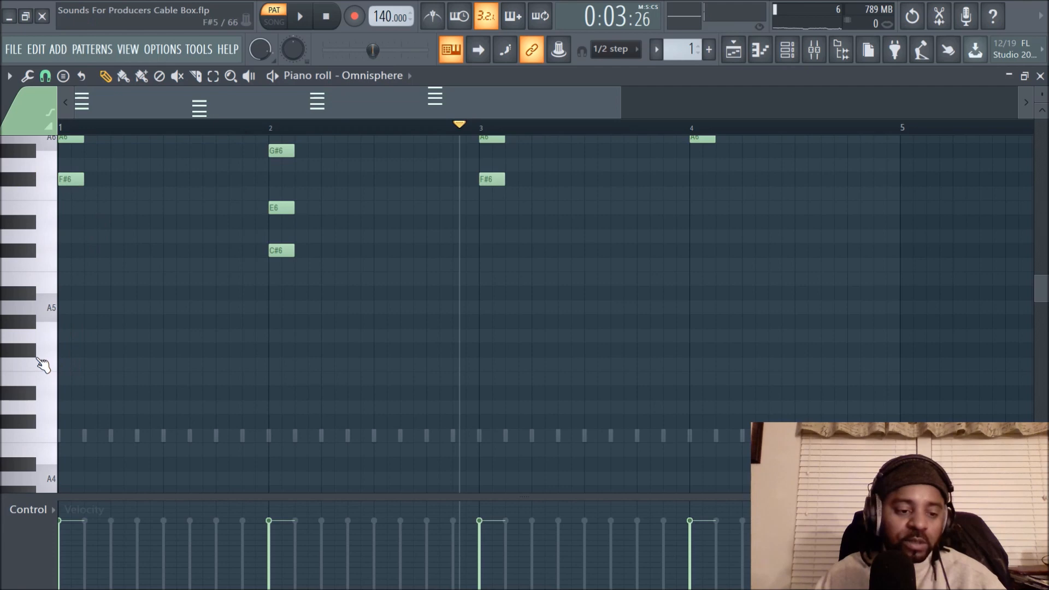
mouse_move(82, 360)
mouse_down()
mouse_move(52, 354)
mouse_move(66, 520)
mouse_move(59, 376)
mouse_up()
drag(138, 388, 269, 388)
key(space)
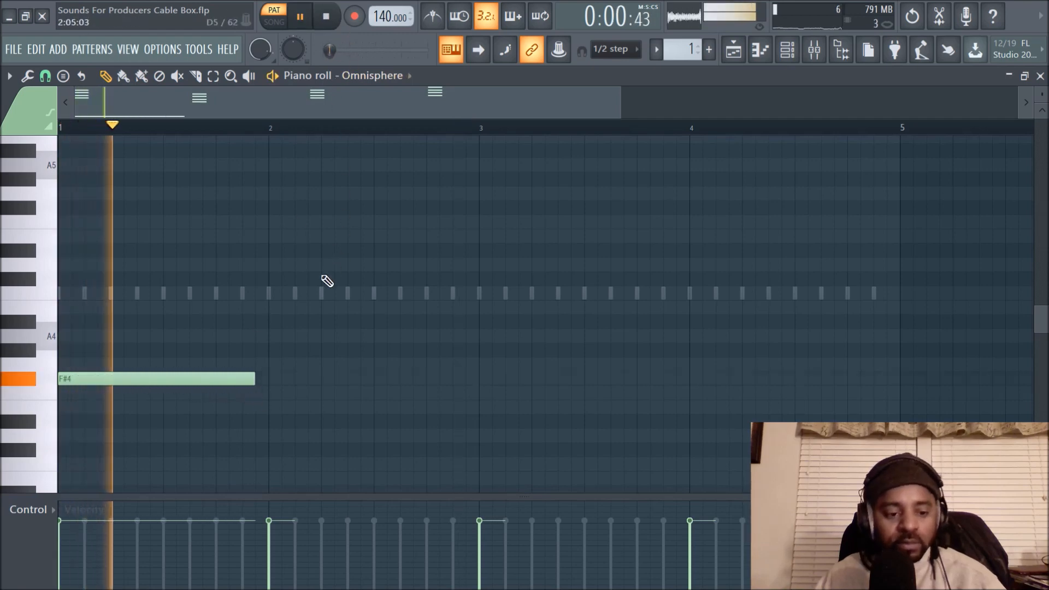
key(space)
- Lengthen the F#4 bass note to fill bar 1 and add a C#4 bass note spanning bar 2
scroll(384, 362, up, 5)
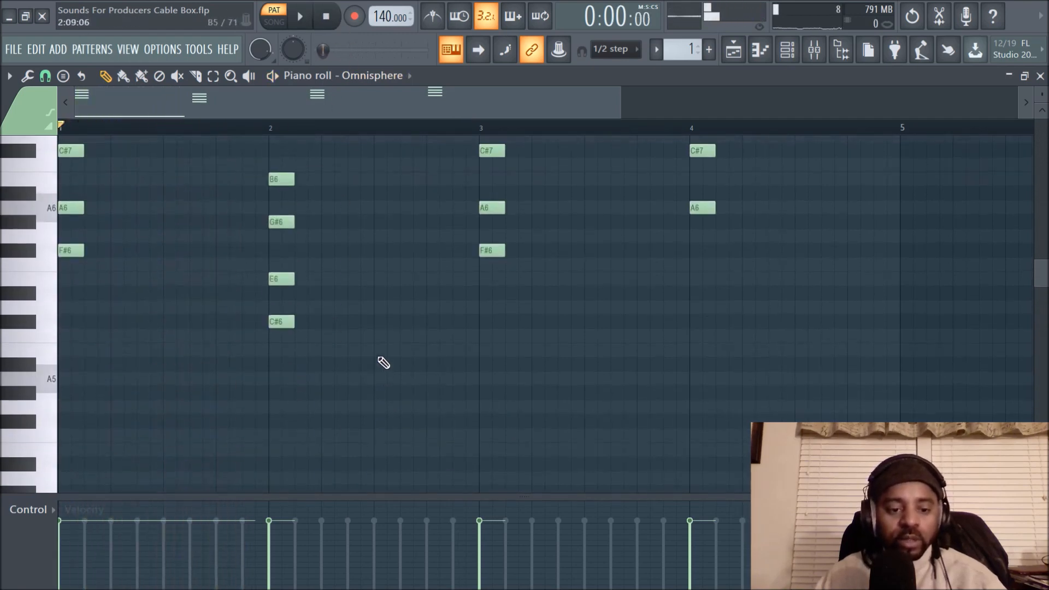
scroll(384, 362, down, 5)
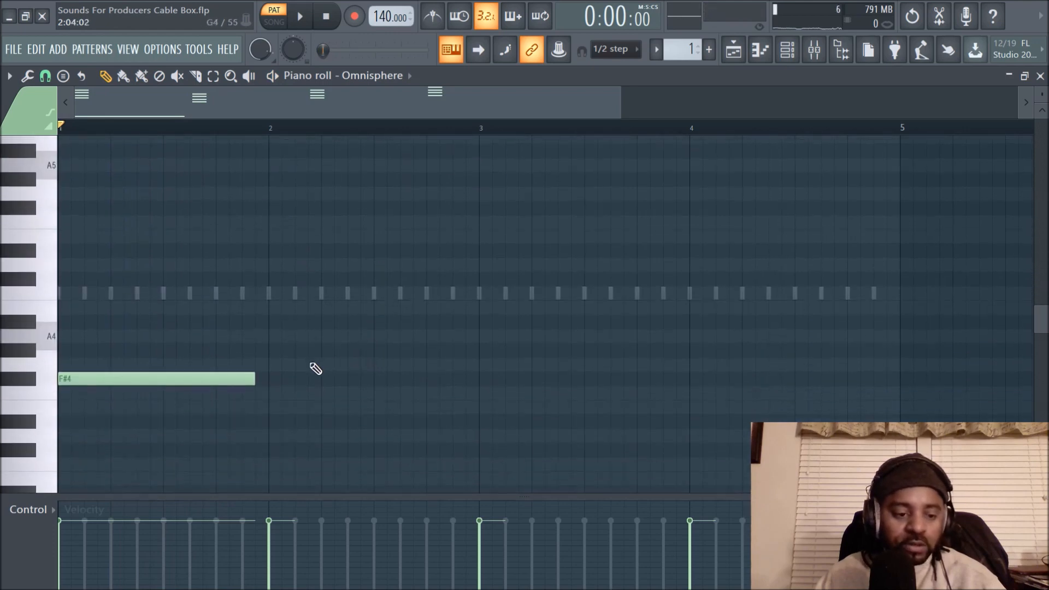
scroll(319, 366, down, 1)
click(274, 420)
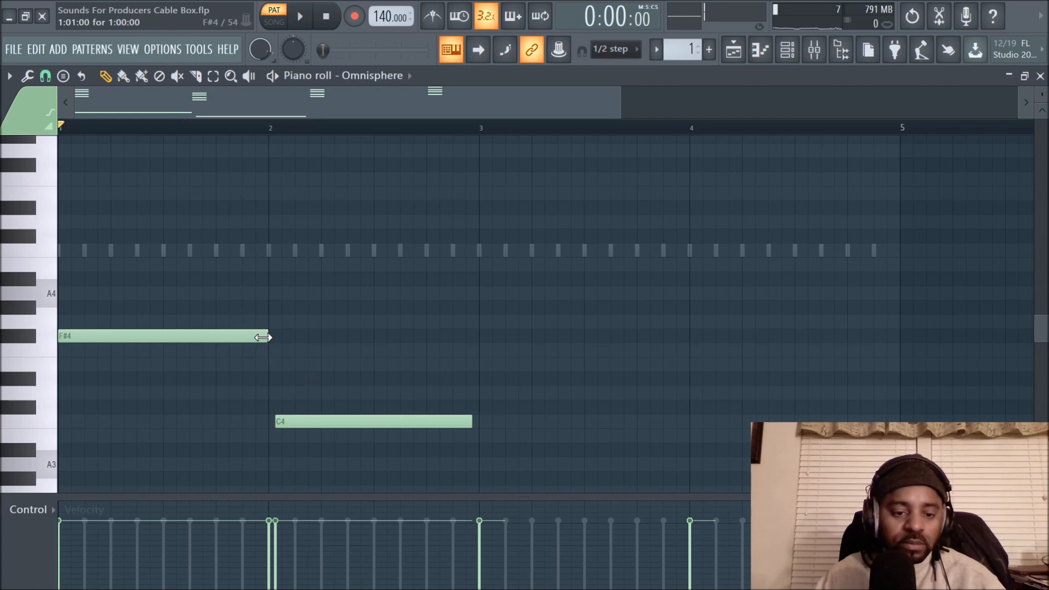
key(space)
key(space)
drag(343, 416, 338, 400)
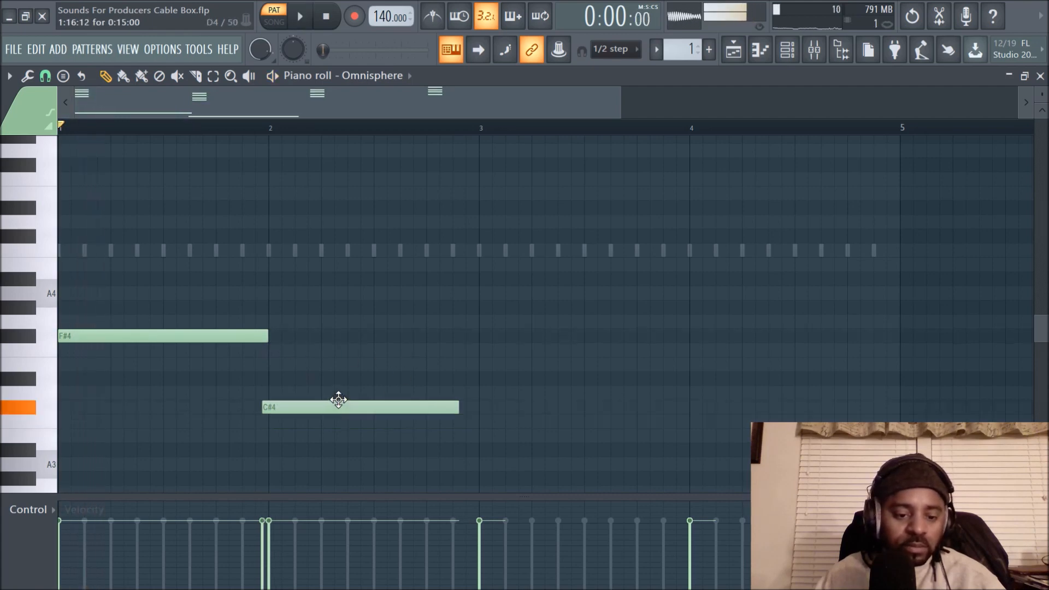
key(space)
drag(465, 407, 479, 407)
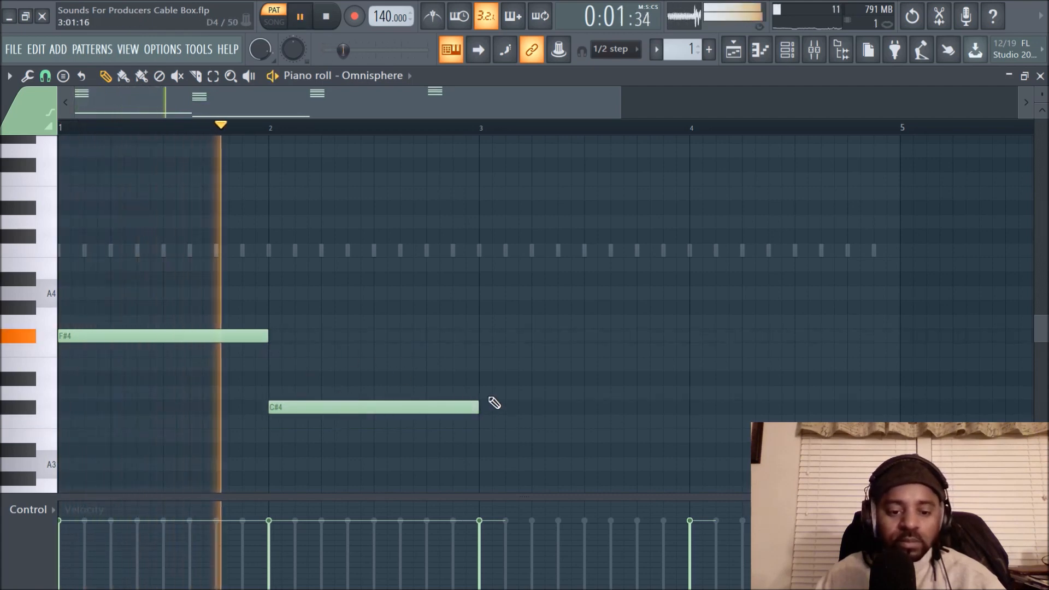
- Add full-bar bass notes following the chord roots: F#4 in bar 3 and A4 in bar 4
scroll(544, 322, up, 3)
scroll(544, 321, down, 3)
click(482, 341)
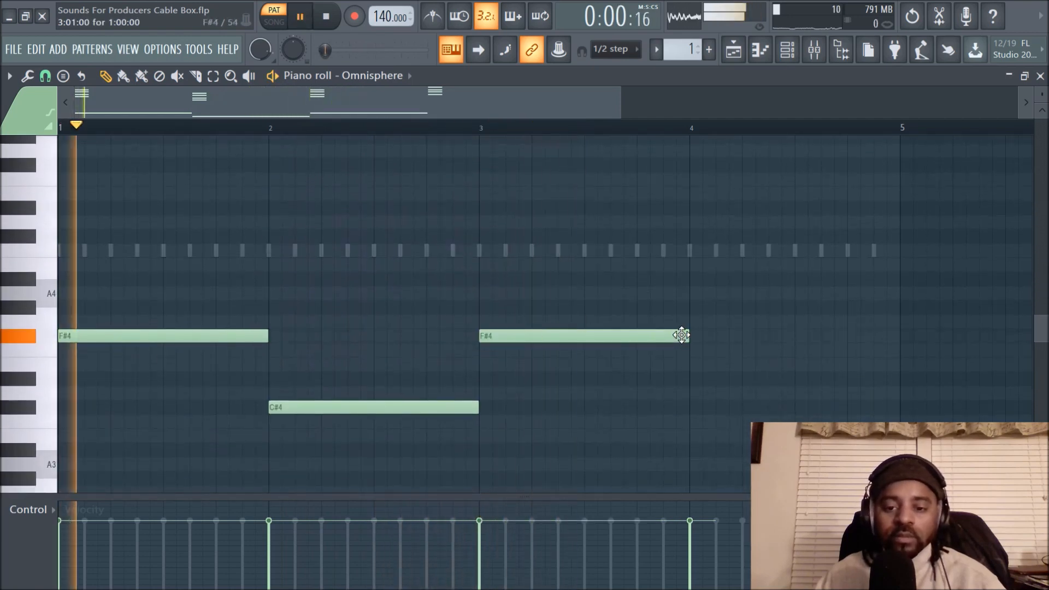
scroll(686, 338, up, 3)
scroll(695, 334, up, 3)
scroll(695, 328, down, 5)
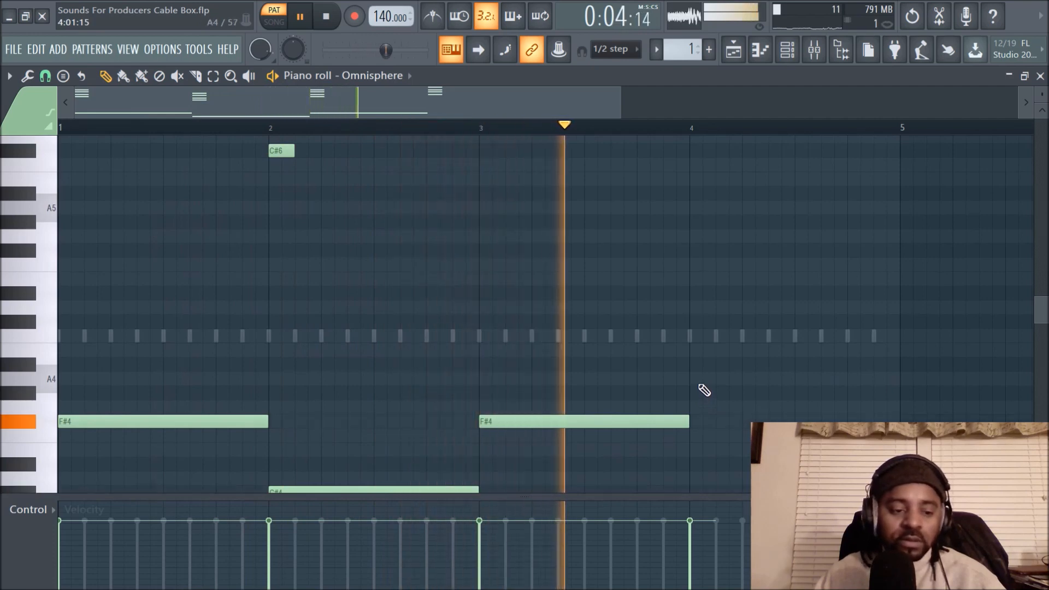
click(700, 379)
mouse_move(728, 378)
mouse_down()
mouse_move(708, 378)
mouse_move(721, 378)
mouse_up()
- Select the four bass notes and transpose them down one octave
scroll(190, 347, down, 3)
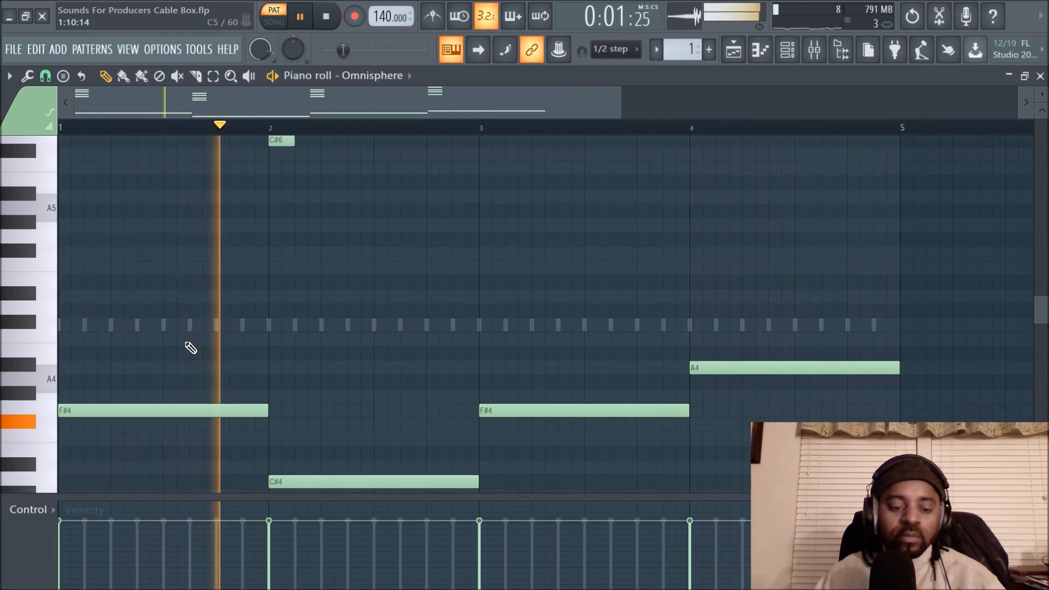
drag(201, 266, 844, 481)
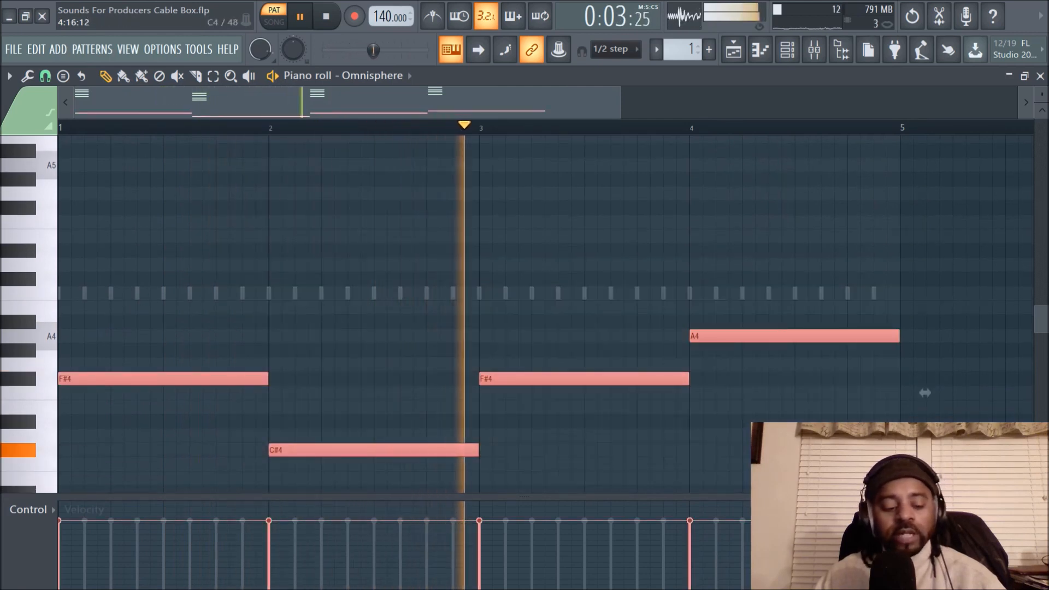
key(ctrl+Down)
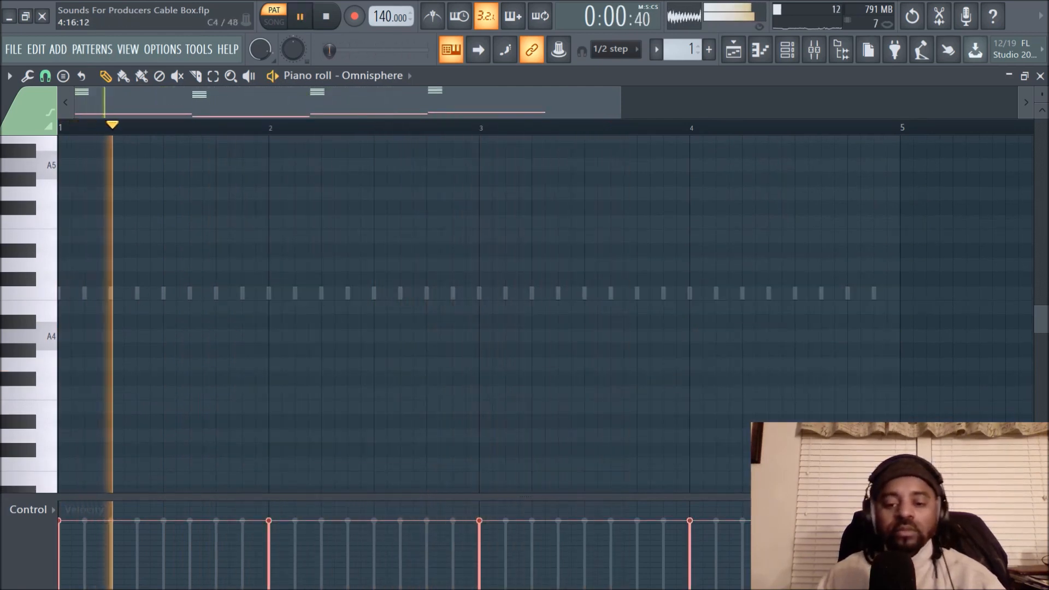
scroll(742, 378, down, 8)
scroll(742, 378, down, 1)
scroll(728, 365, up, 6)
scroll(697, 319, down, 6)
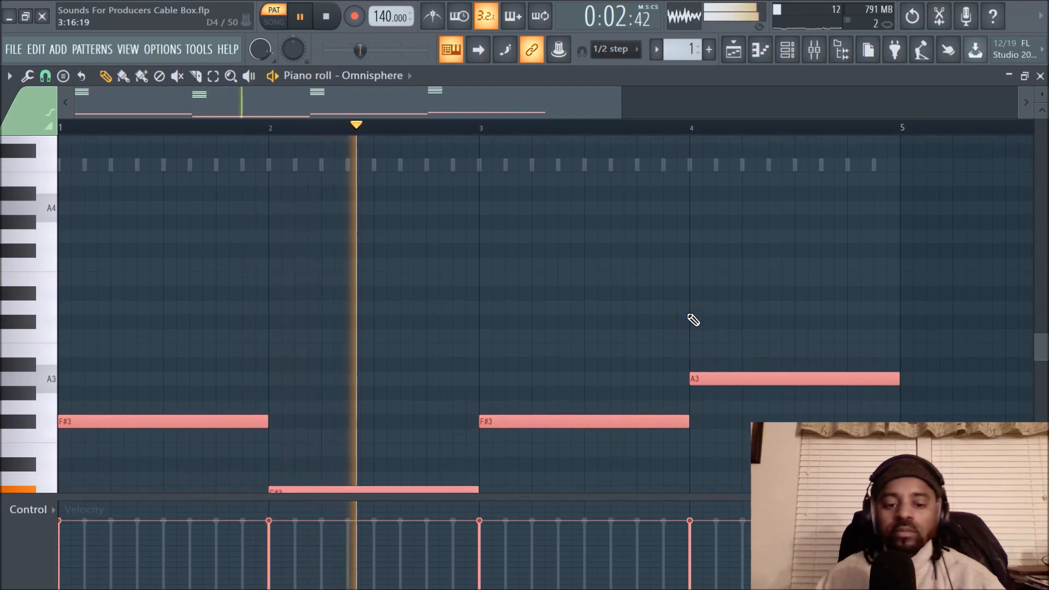
- Audition the A8 and F#8 keys above the chords while the progression plays
scroll(698, 319, up, 1)
scroll(697, 319, up, 9)
scroll(697, 319, down, 7)
scroll(697, 320, up, 20)
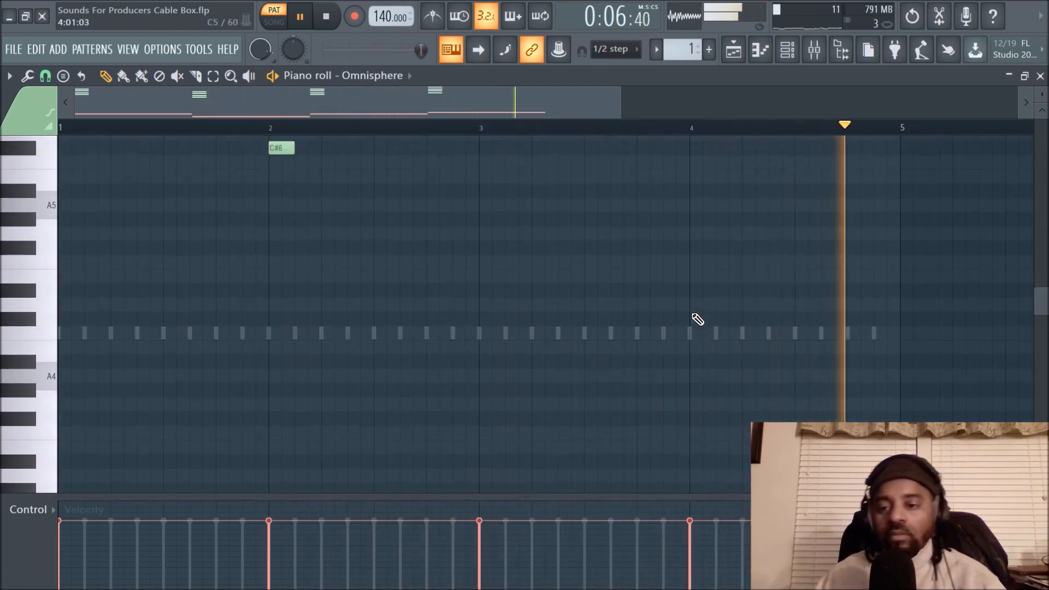
scroll(704, 312, up, 20)
scroll(703, 316, down, 9)
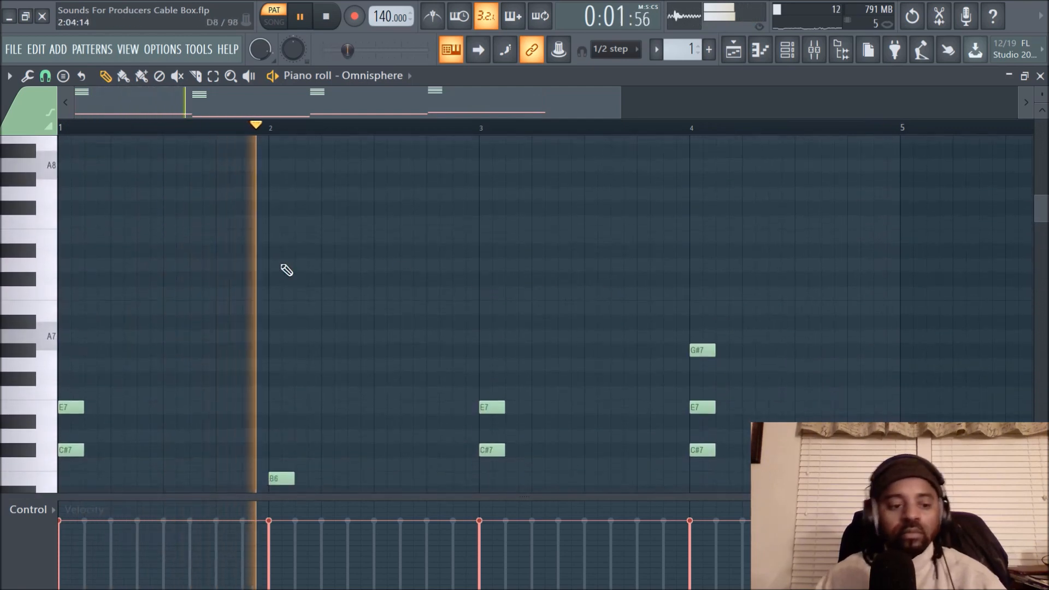
scroll(94, 202, up, 6)
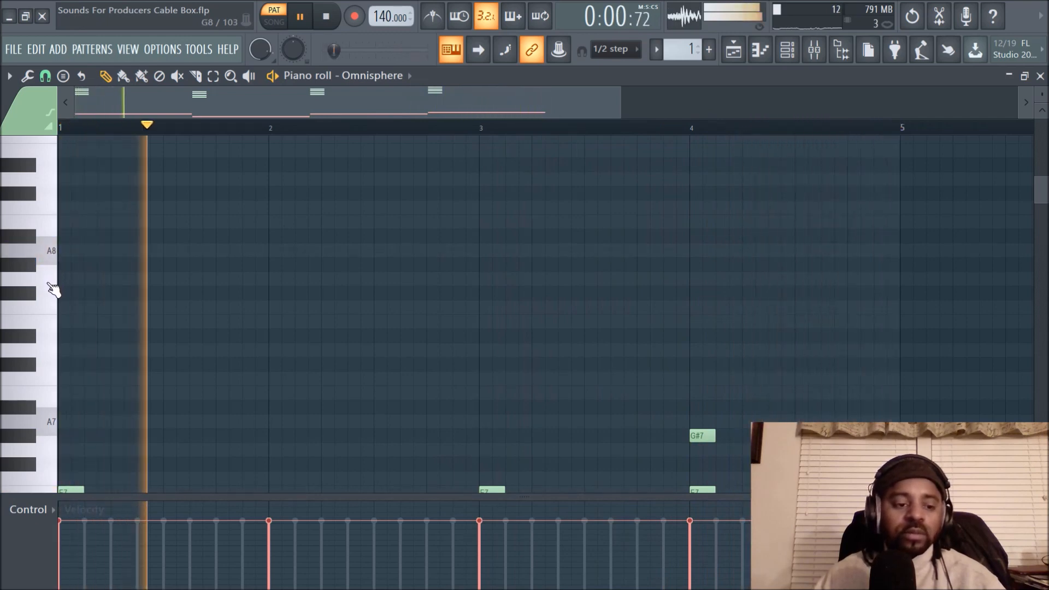
click(46, 250)
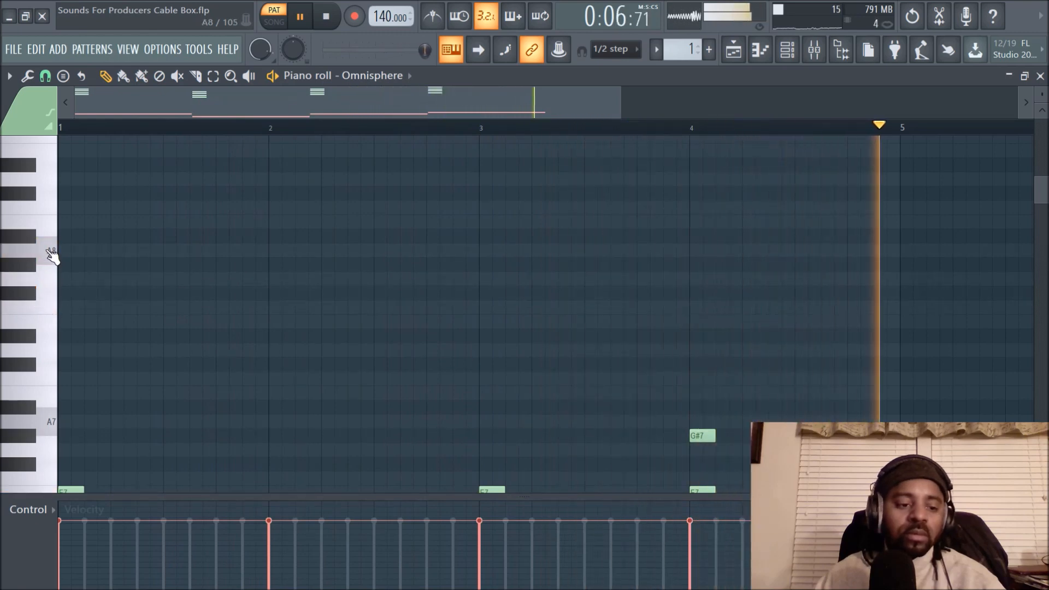
click(36, 295)
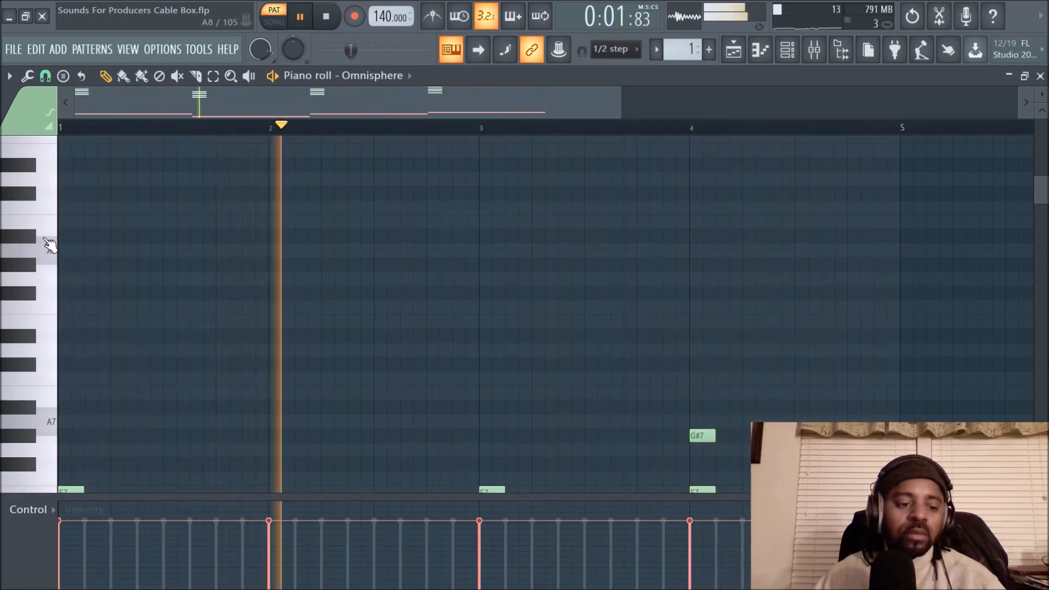
- Add an A8 melody note at the start of bar 1, shorten it to two steps and audition it
key(space)
click(64, 251)
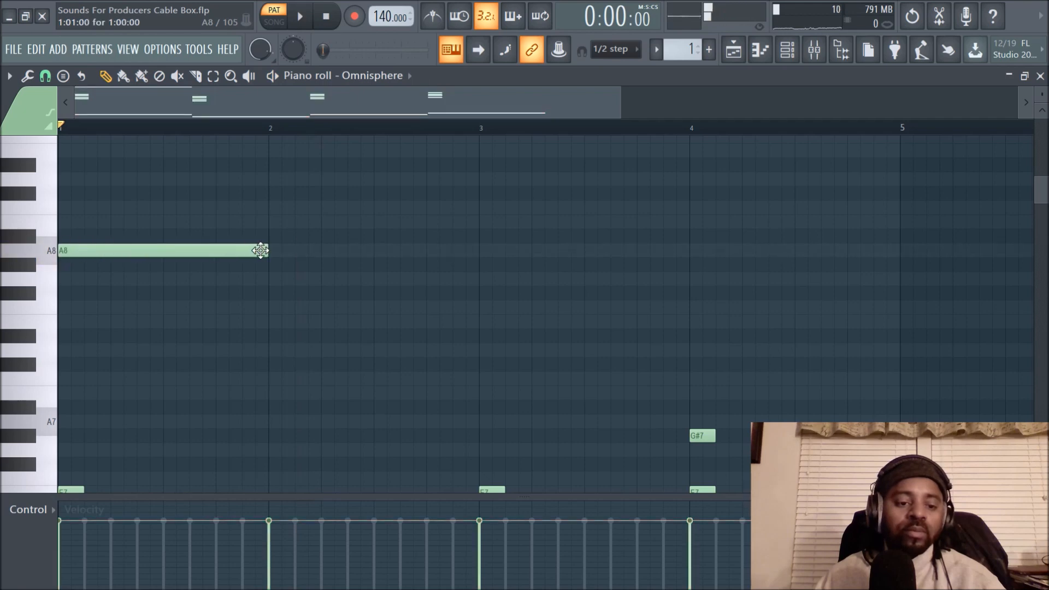
key(space)
key(space)
key(space)
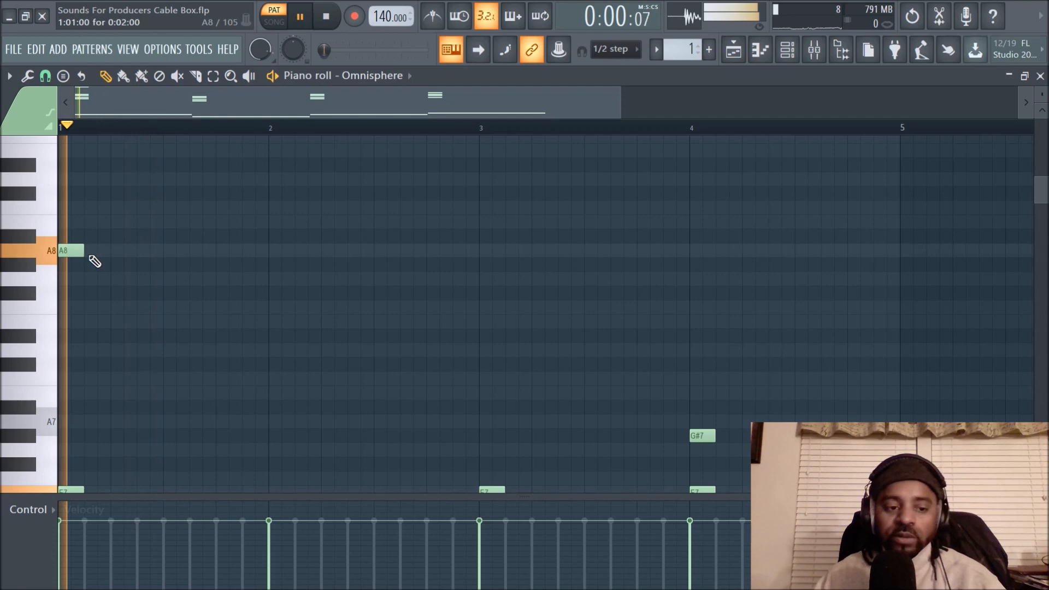
- Add two-step melody notes: F#8 midway through bar 1 and C#8 at the start of bar 2, auditioning them
key(space)
click(34, 296)
key(space)
key(space)
key(space)
key(space)
click(269, 351)
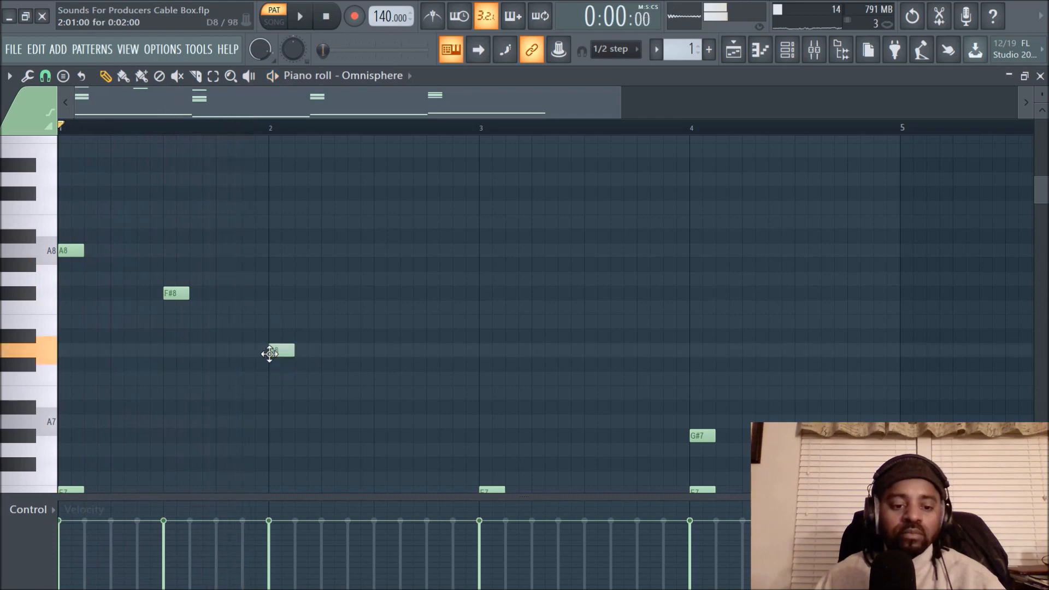
drag(269, 354, 269, 367)
key(space)
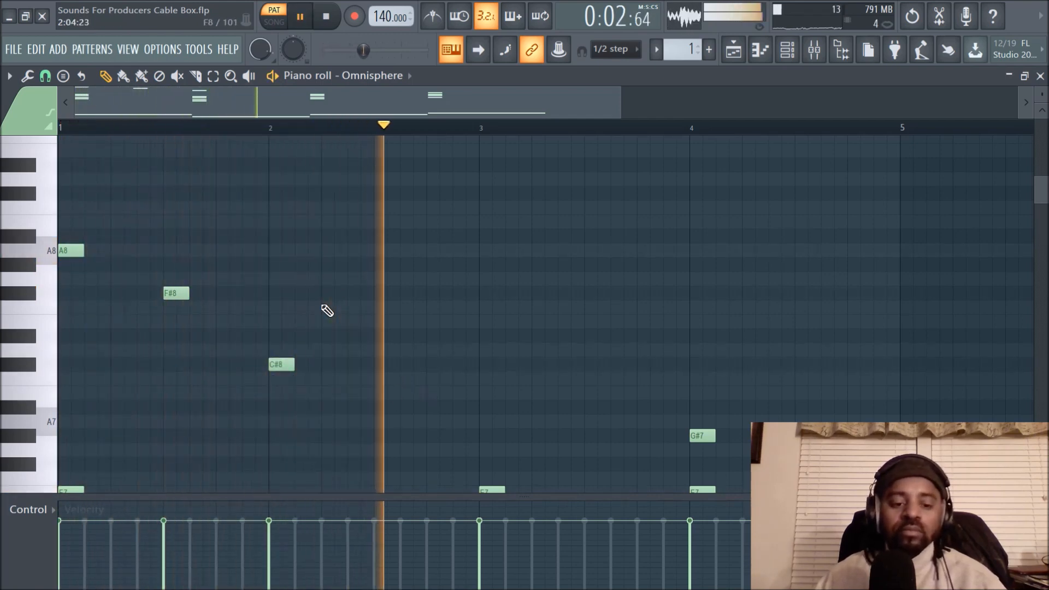
- Add a C#8 melody note at the start of bar 3 and a D8 at the start of bar 4 during playback
click(485, 365)
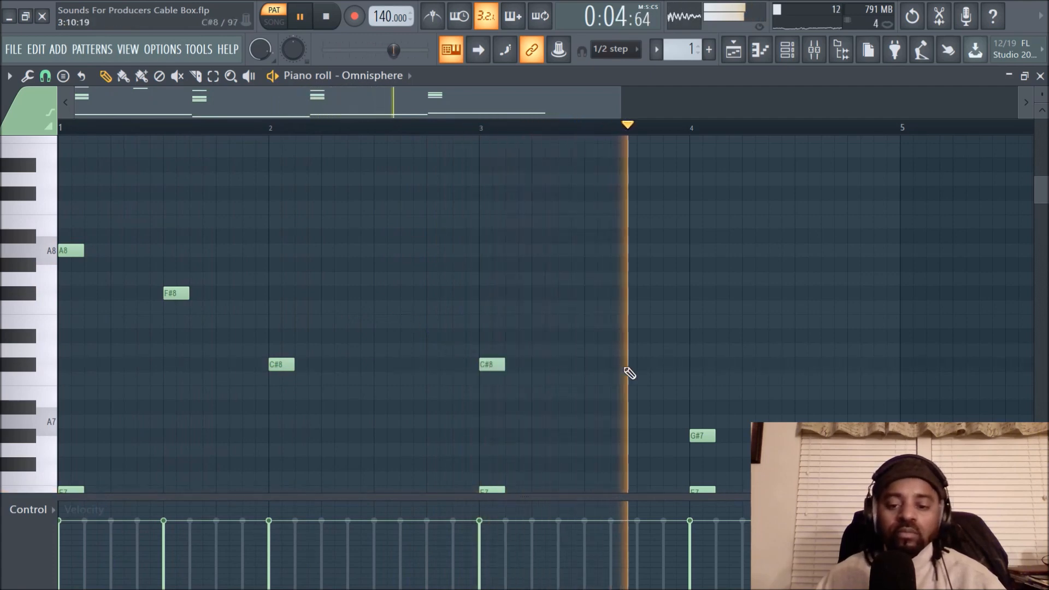
click(693, 350)
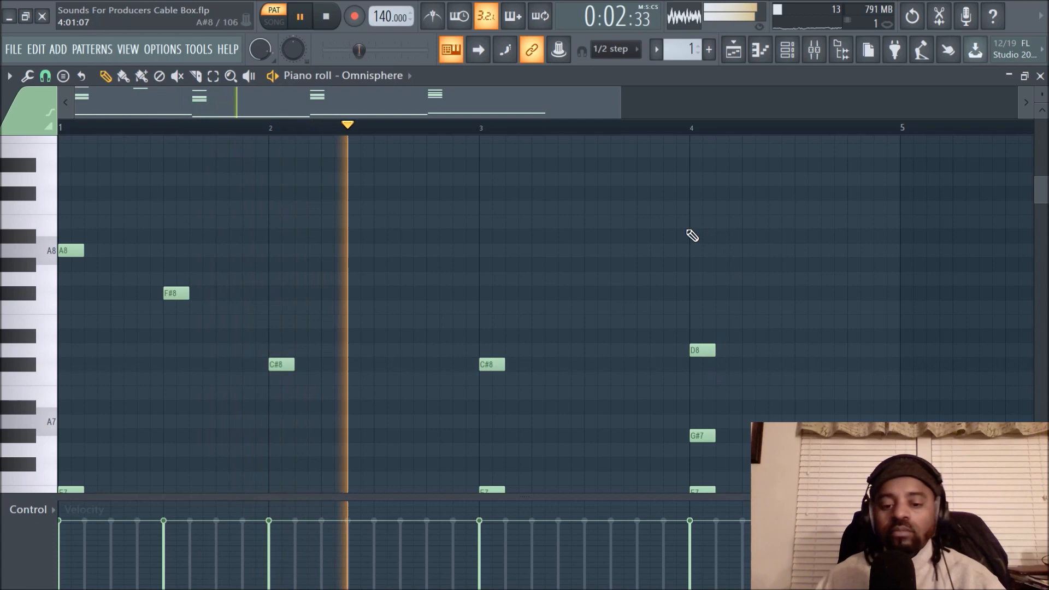
scroll(687, 236, down, 1)
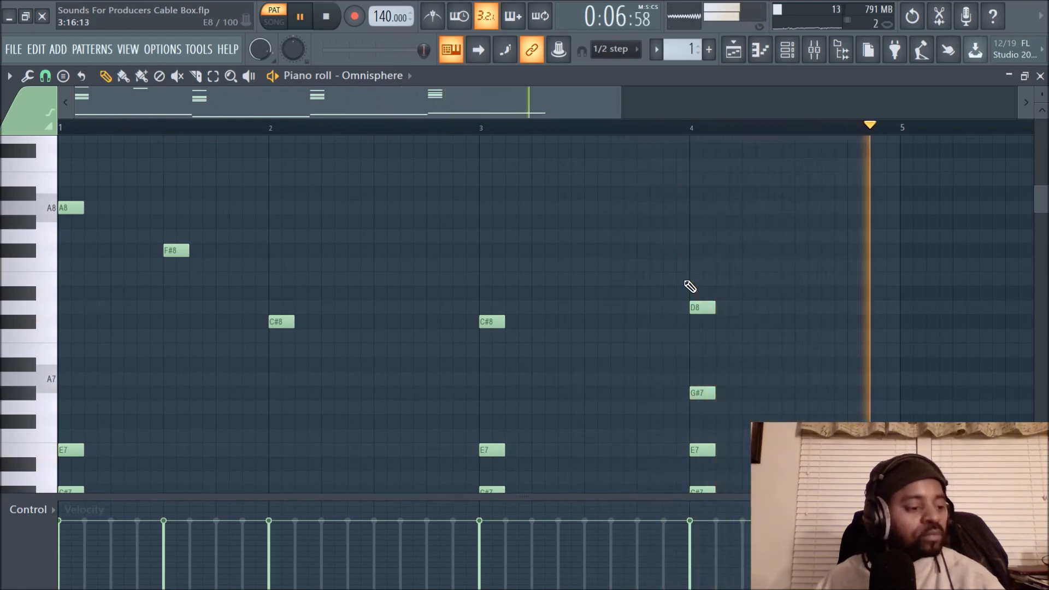
key(space)
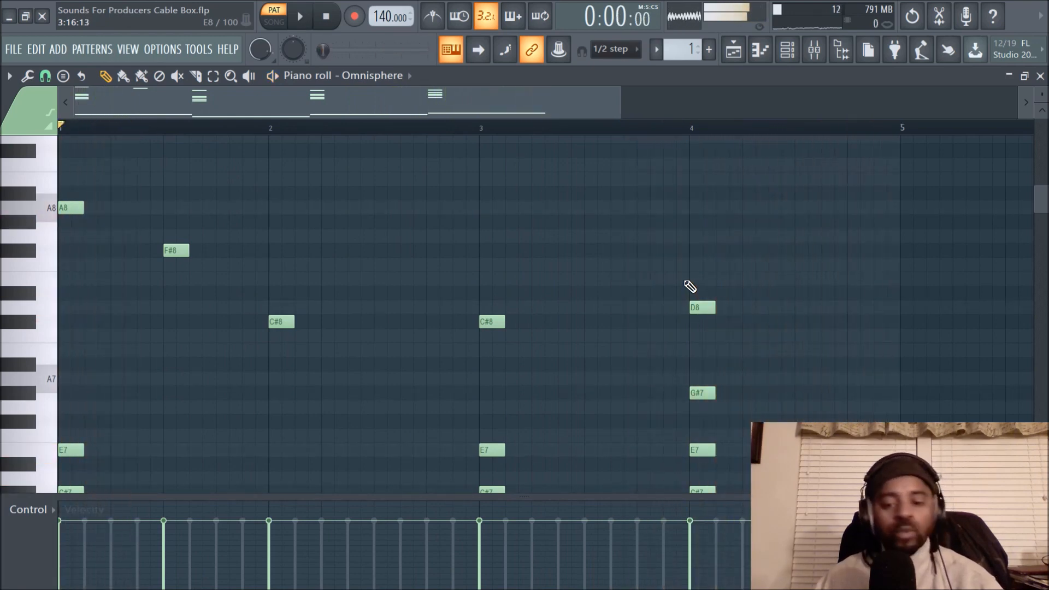
- Split Pattern 1 by channel so each drum sound and Omnisphere gets its own pattern
click(732, 59)
click(787, 49)
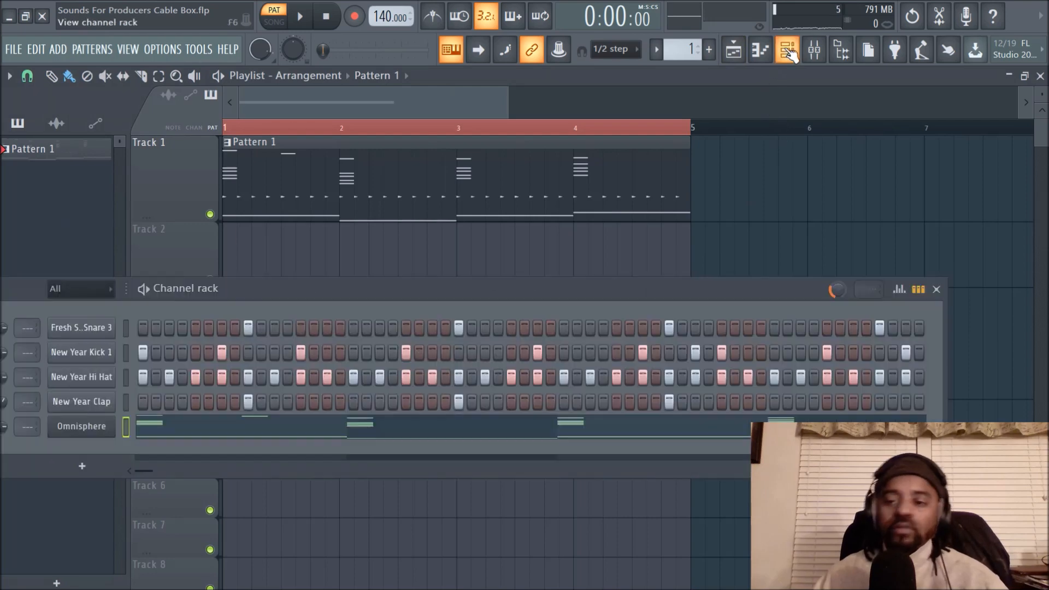
drag(614, 292, 729, 278)
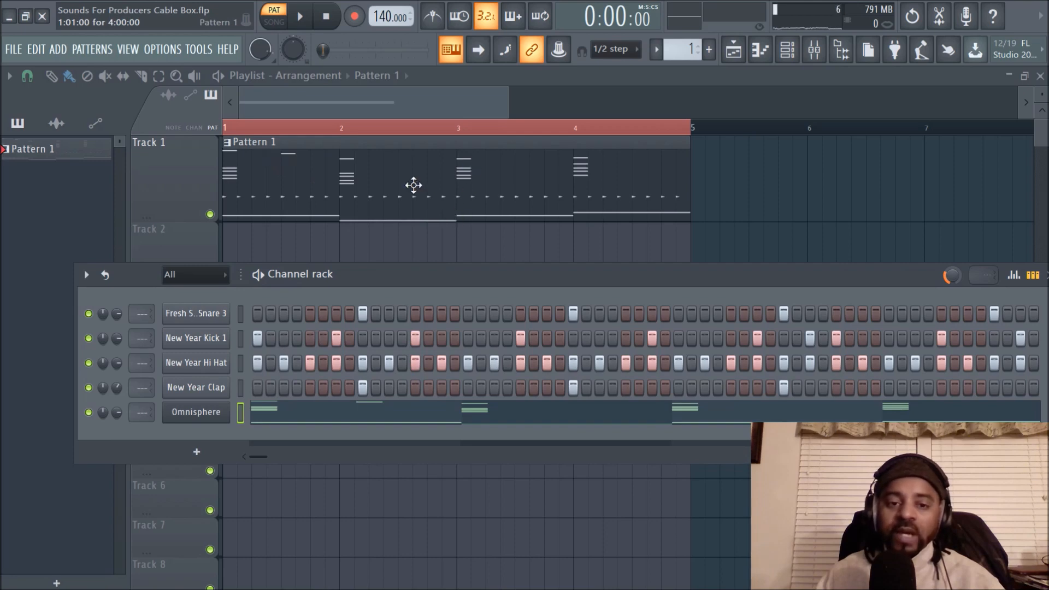
key(F6)
click(92, 49)
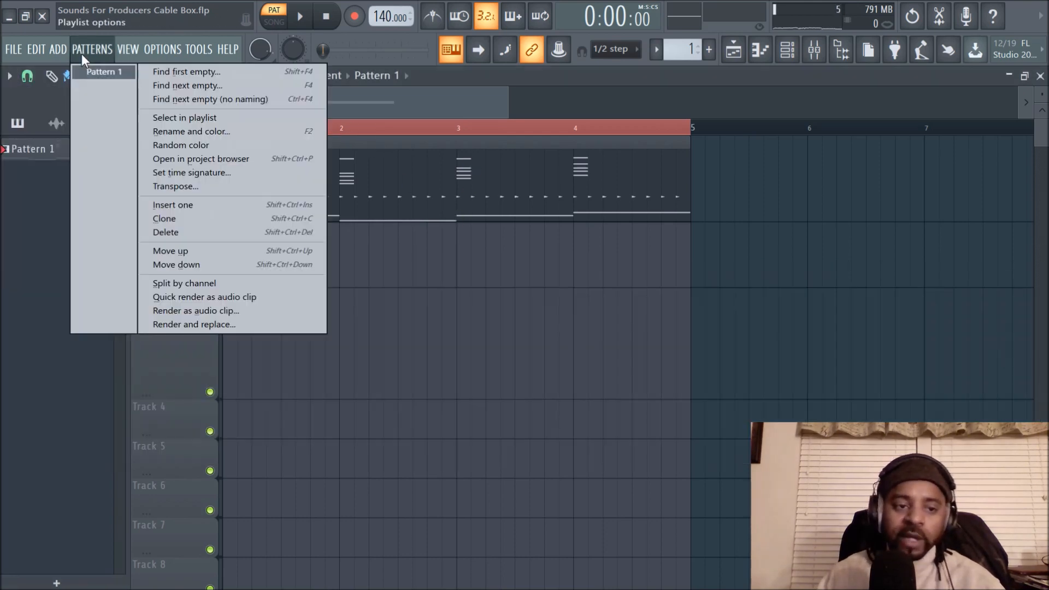
click(198, 283)
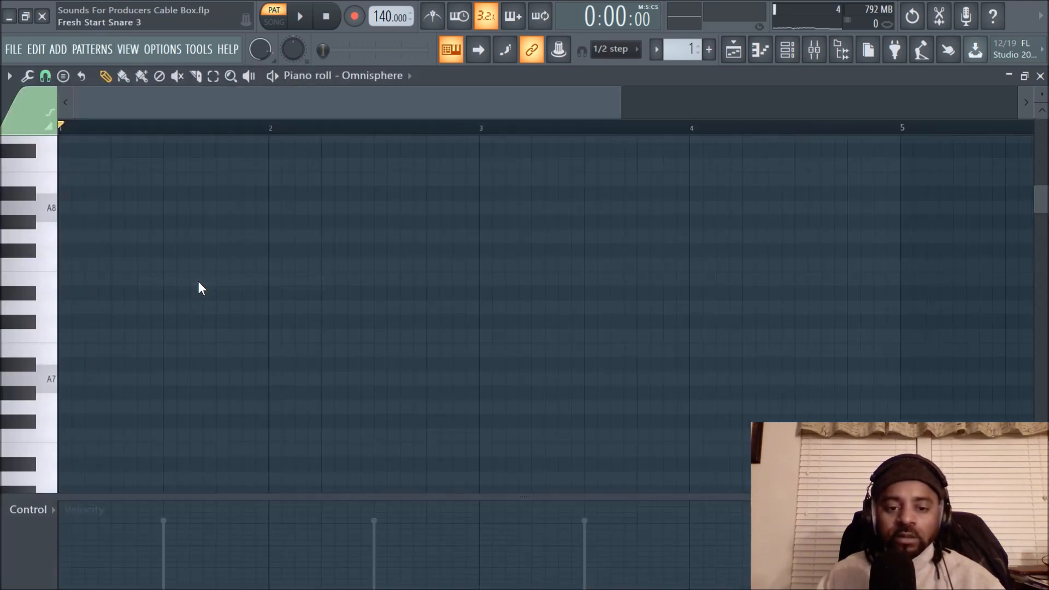
- Spread the stacked playlist clips over separate tracks: snare on Track 2, kick on 3, hi-hat on 4, clap on 5, Omnisphere on 6
click(735, 59)
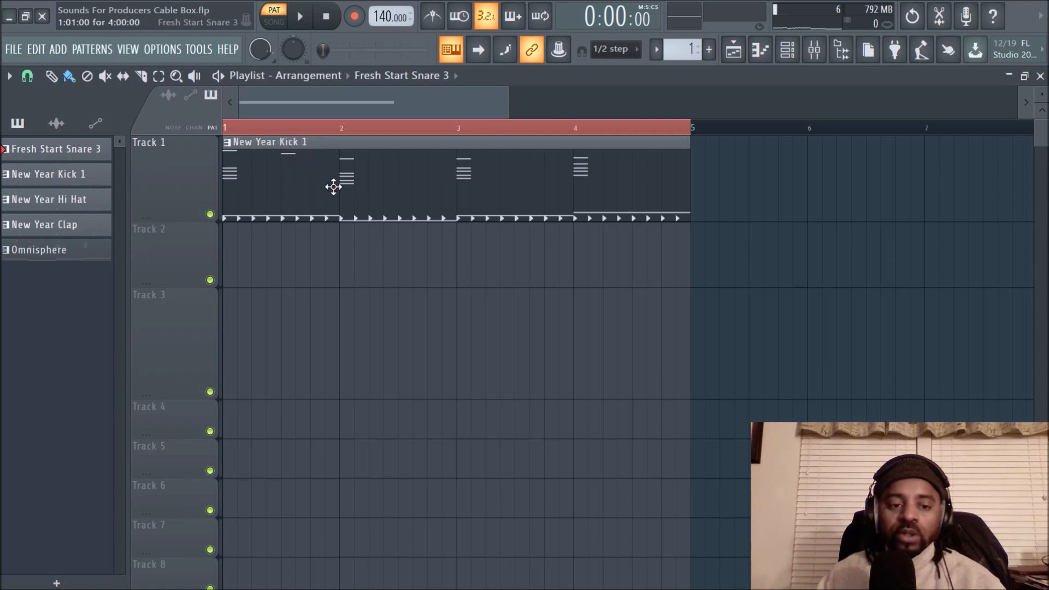
click(331, 248)
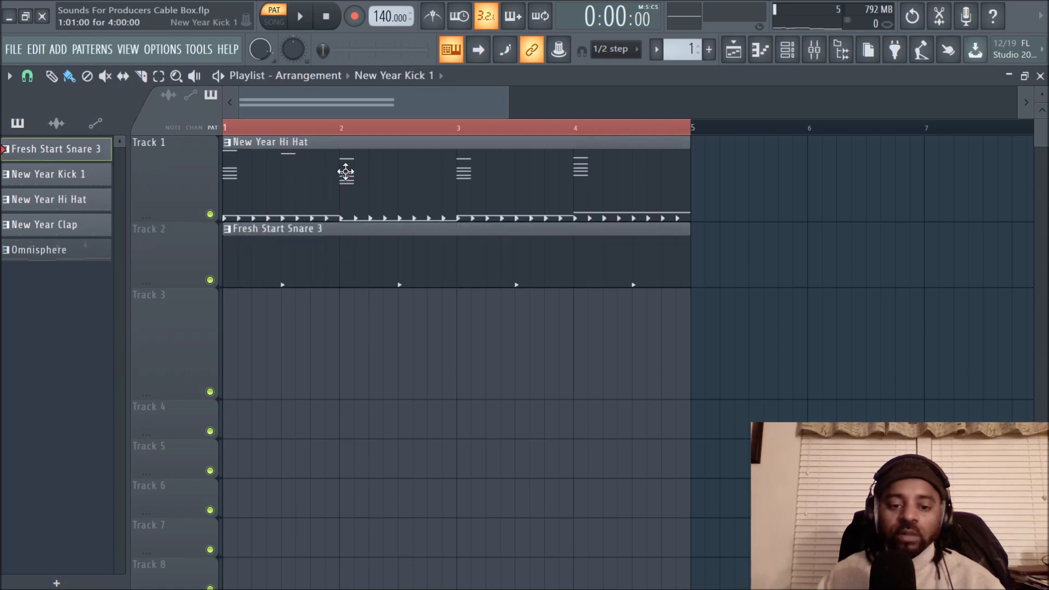
click(334, 331)
mouse_move(341, 174)
mouse_down()
mouse_move(327, 448)
mouse_move(358, 179)
mouse_up()
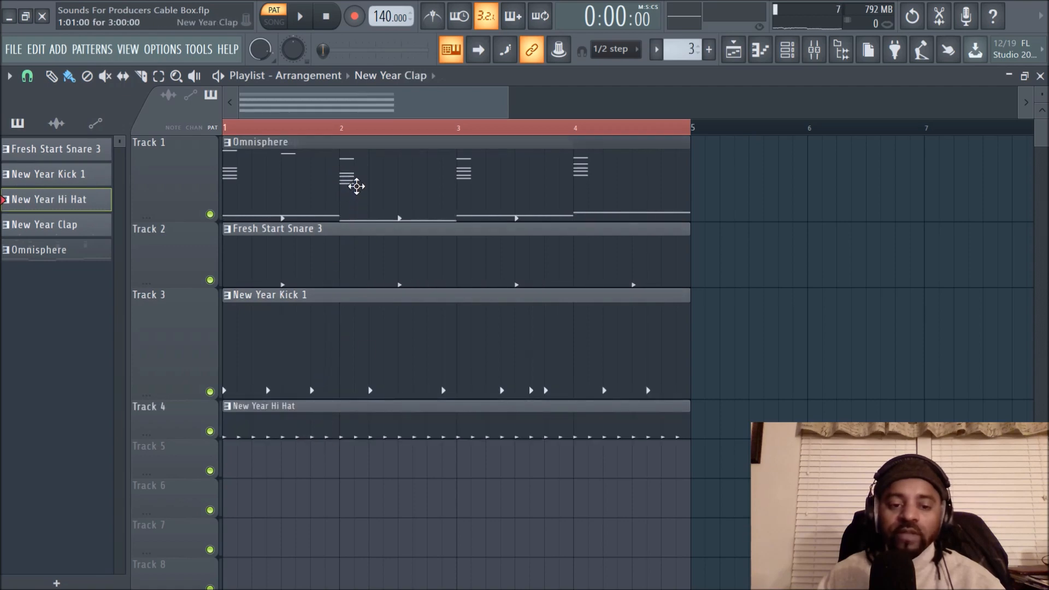
drag(358, 458, 357, 468)
drag(388, 180, 377, 500)
- Move the kick clip to Track 1, the hi-hat to a height-reduced Track 3 and the clap to Track 4
drag(372, 342, 361, 169)
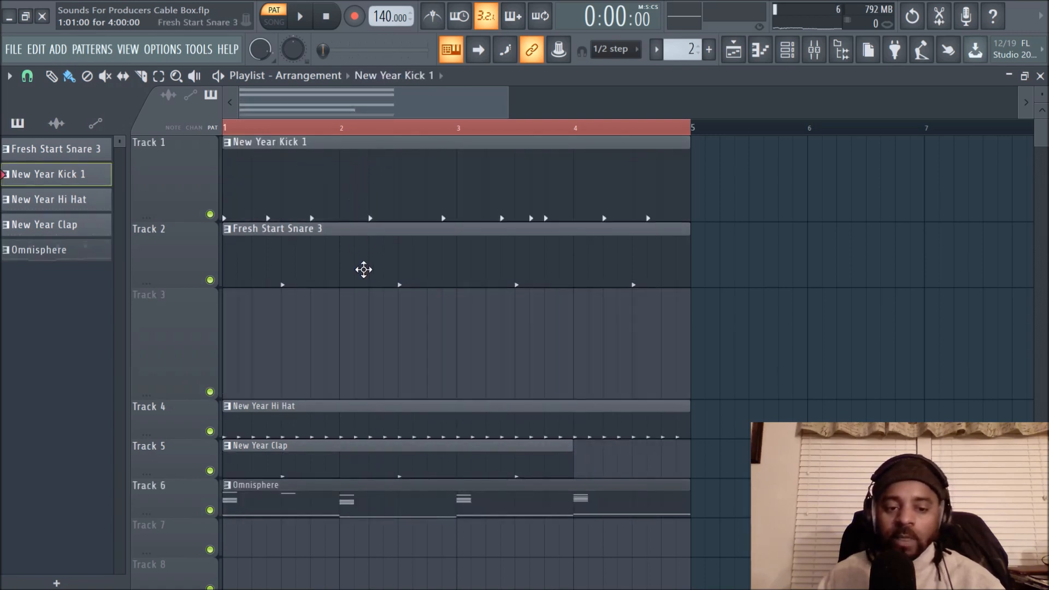
drag(383, 410, 377, 328)
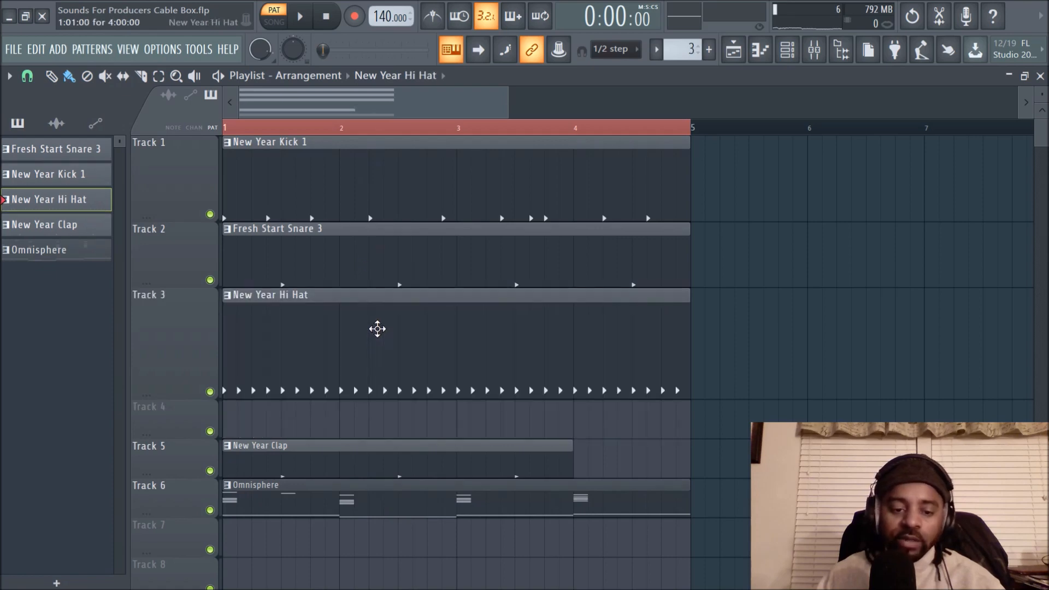
drag(188, 400, 190, 334)
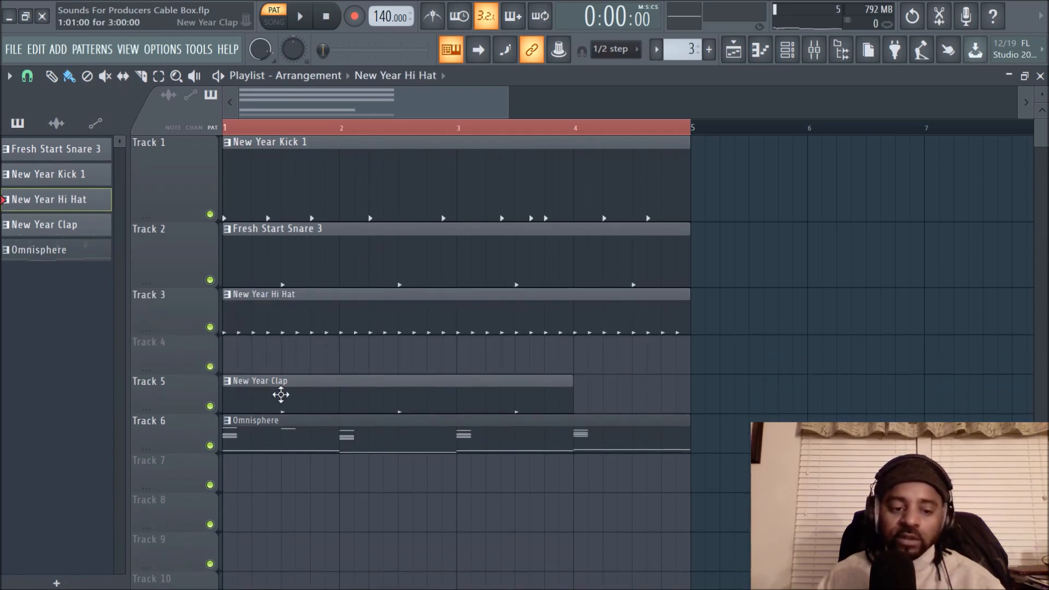
drag(347, 398, 349, 351)
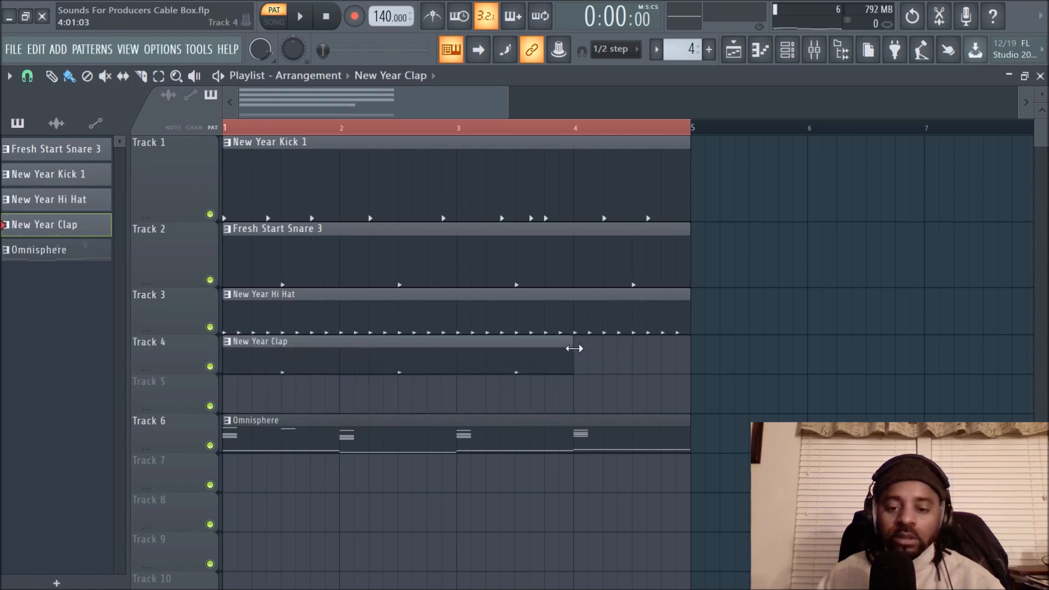
- Extend the New Year Clap clip to the end of bar 4 and move the Omnisphere clip to Track 5
drag(571, 349, 691, 355)
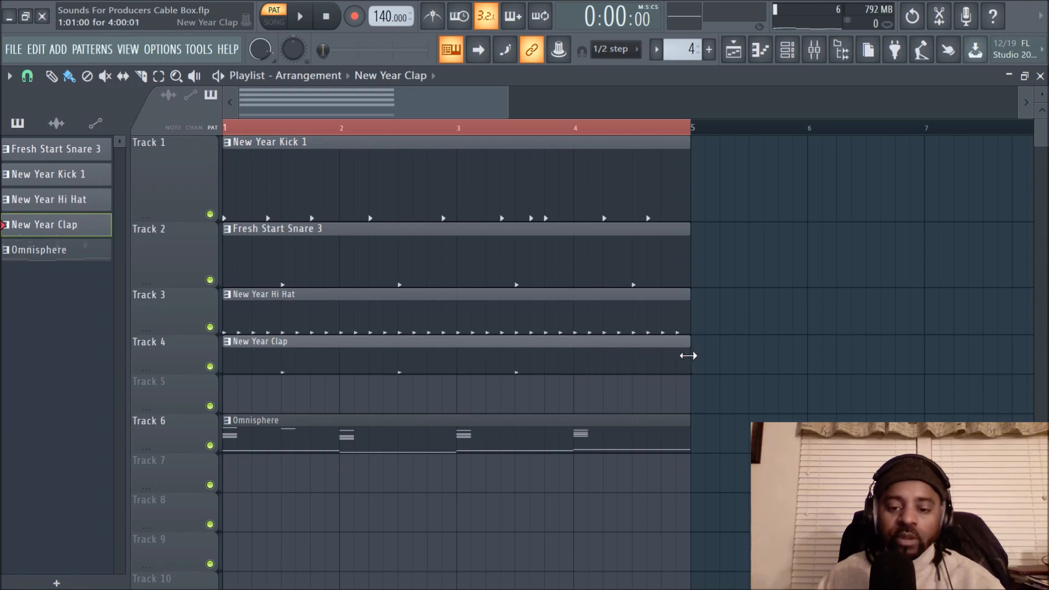
drag(689, 356, 689, 356)
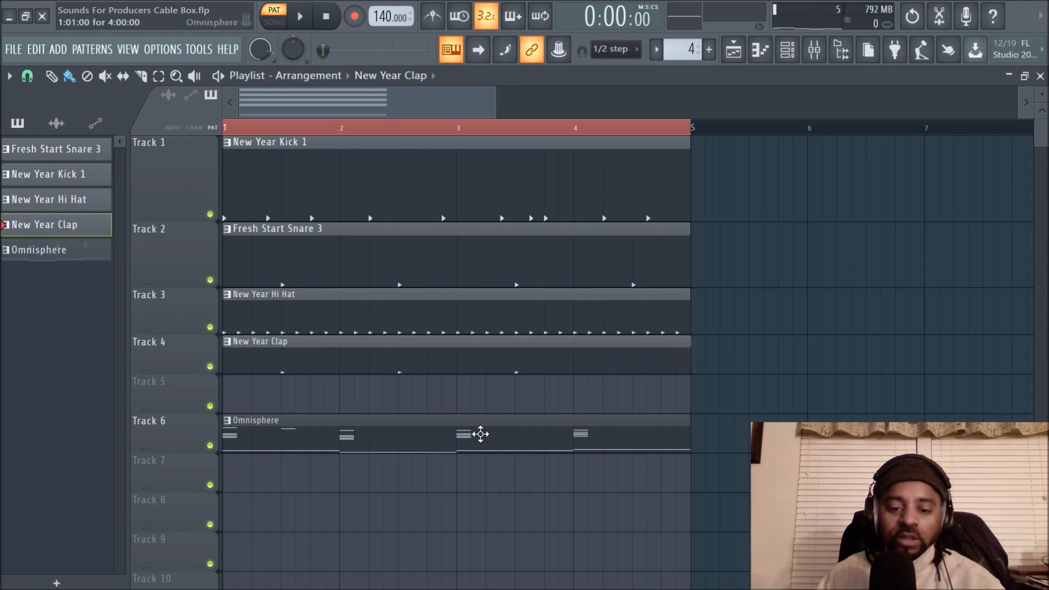
drag(432, 434, 445, 382)
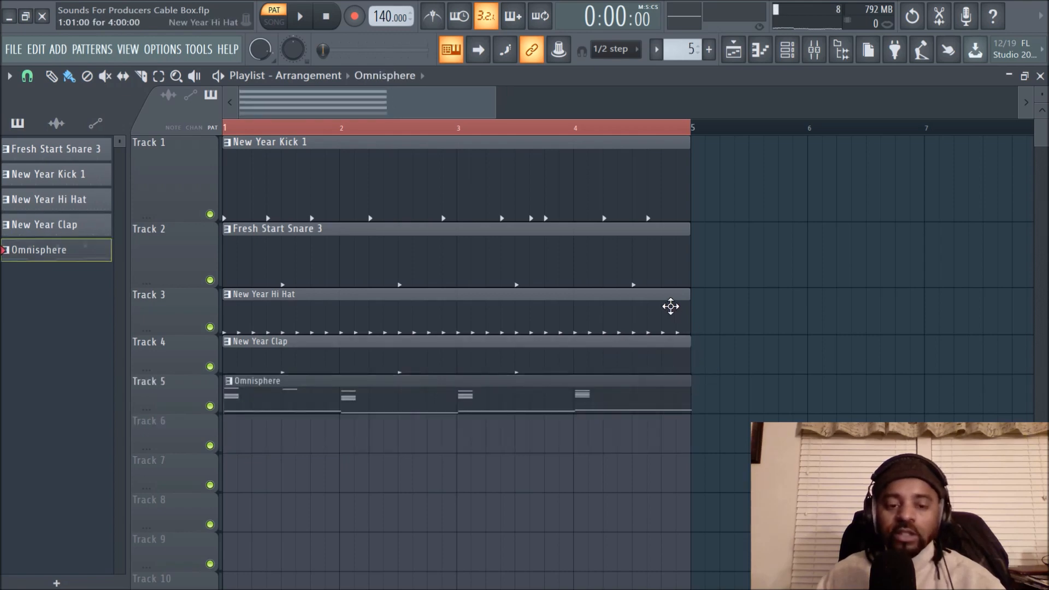
- Play the arrangement in song mode and add a C5 clap note midway through bar 4 of the New Year Clap pattern
key(l)
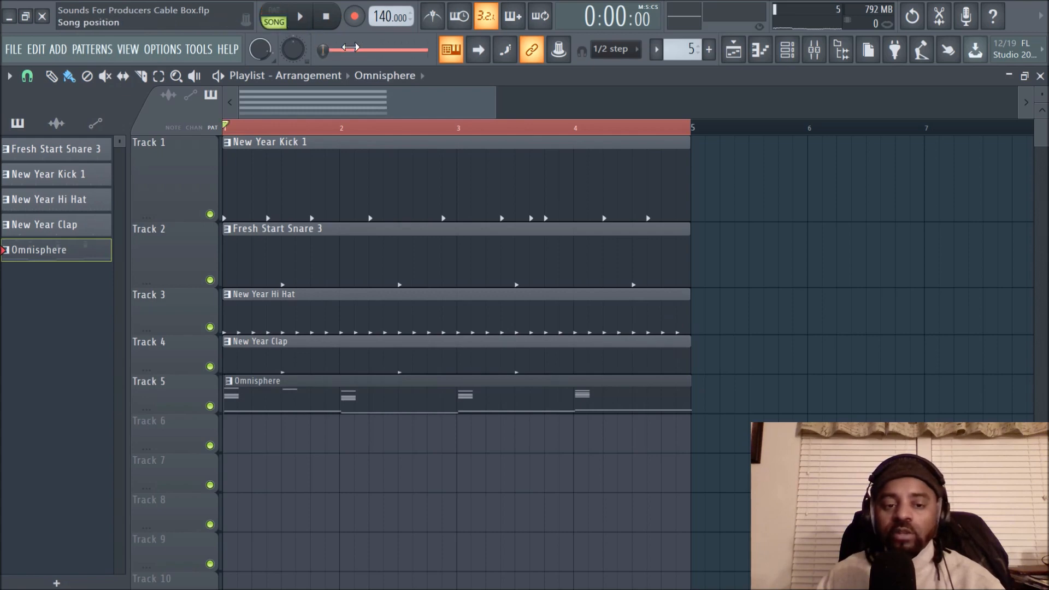
key(space)
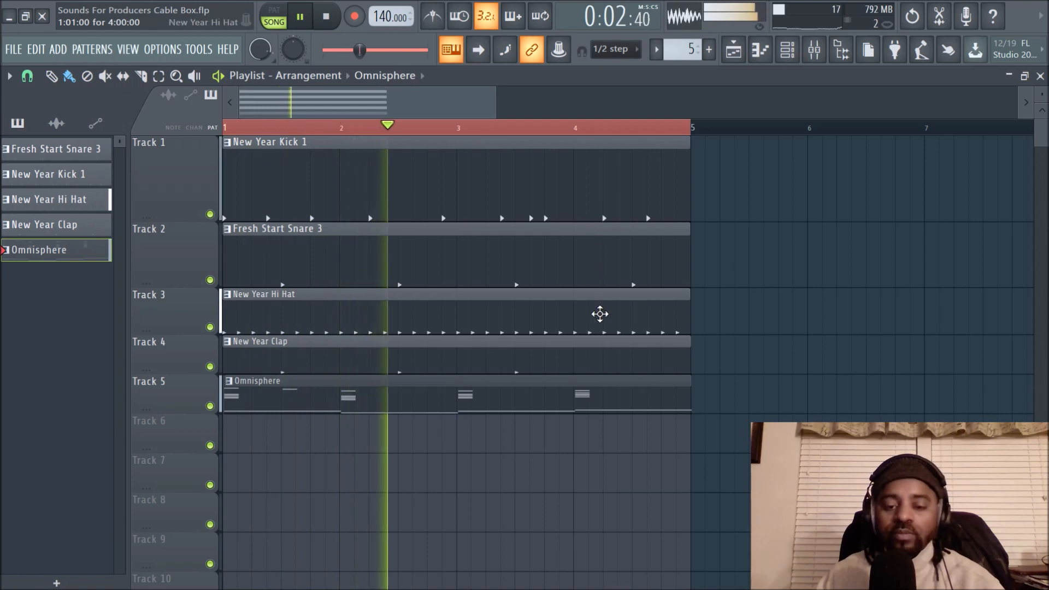
double_click(593, 364)
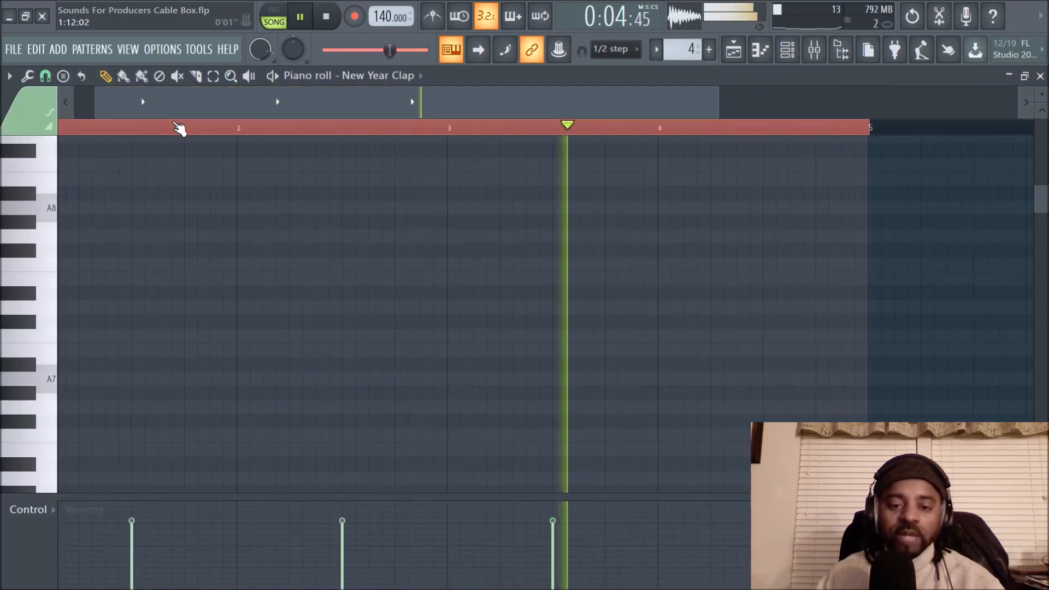
scroll(554, 364, up, 8)
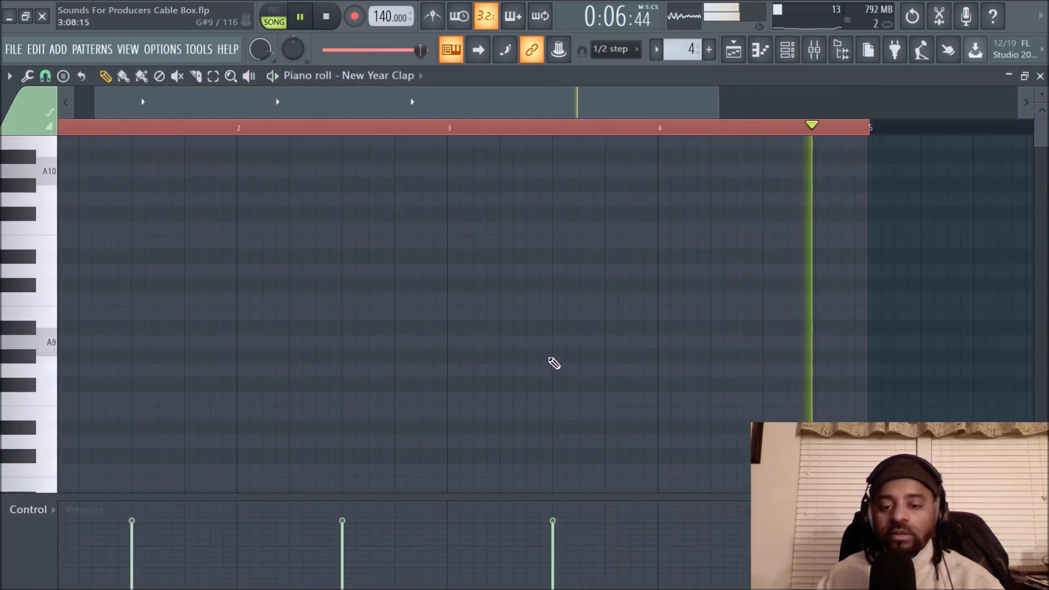
scroll(554, 352, down, 15)
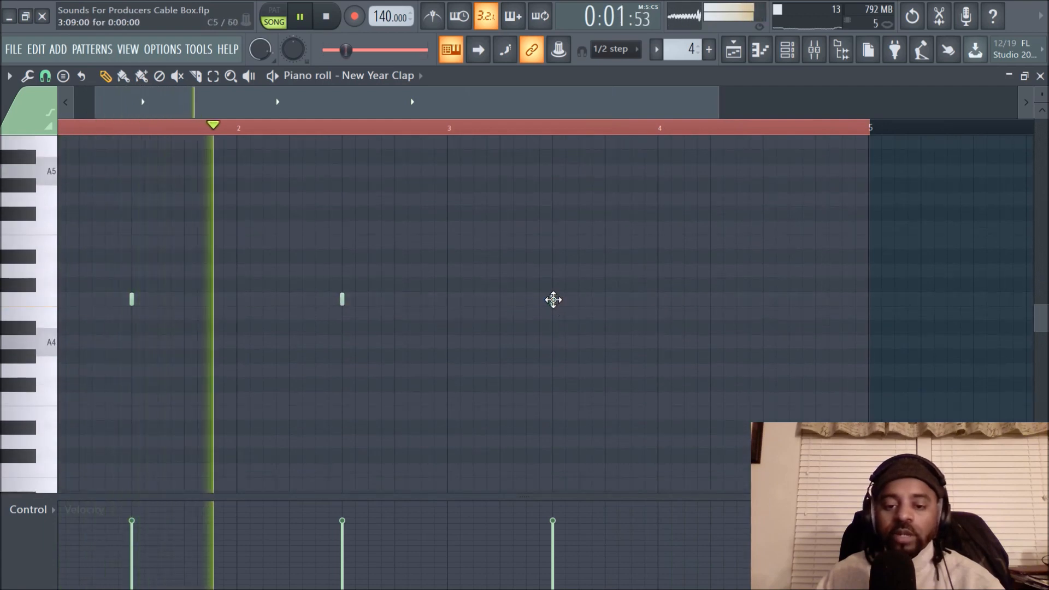
click(765, 300)
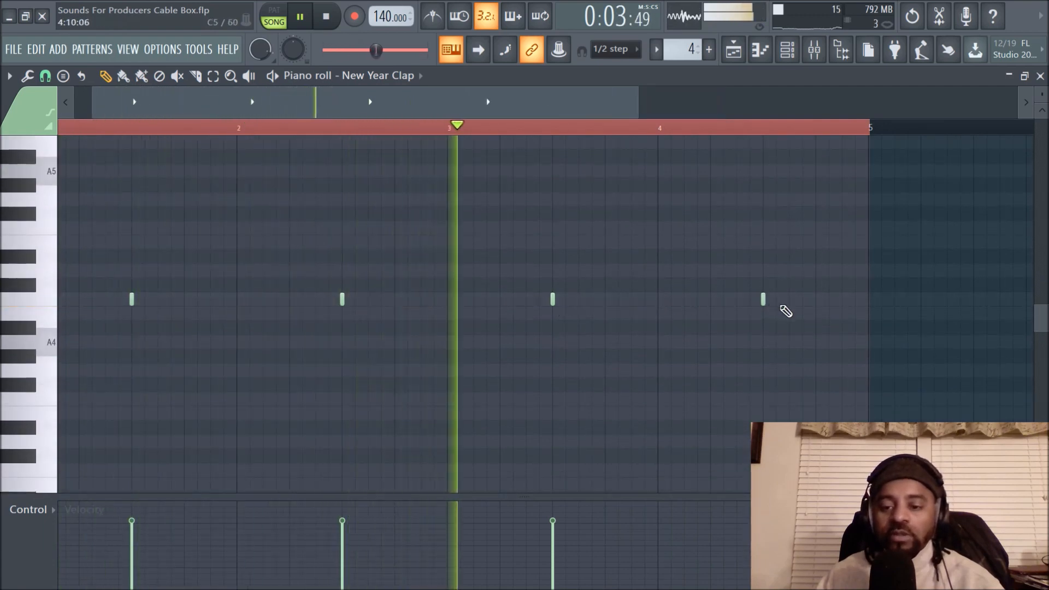
click(733, 49)
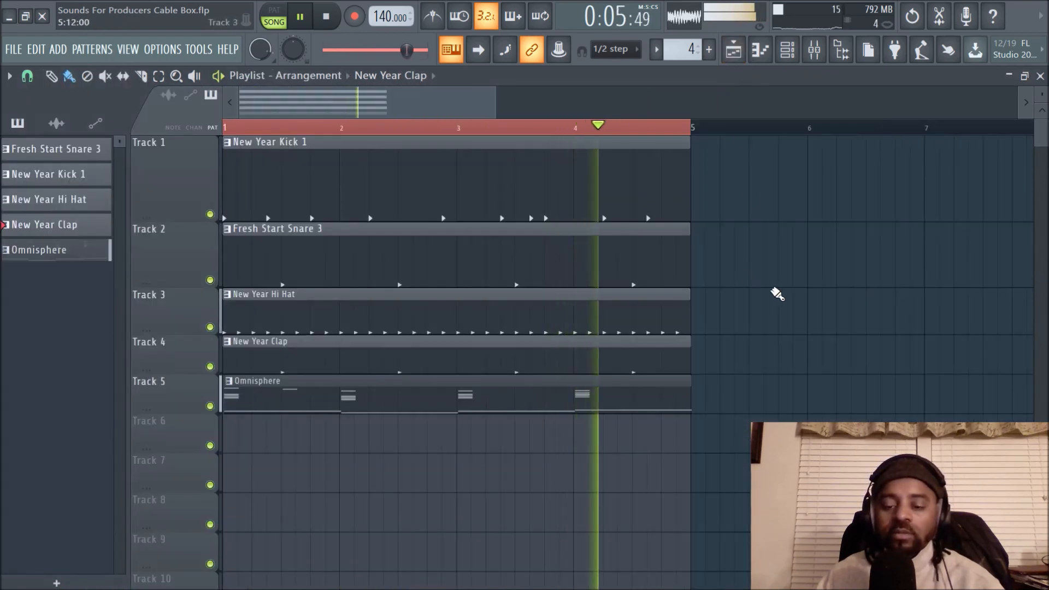
key(space)
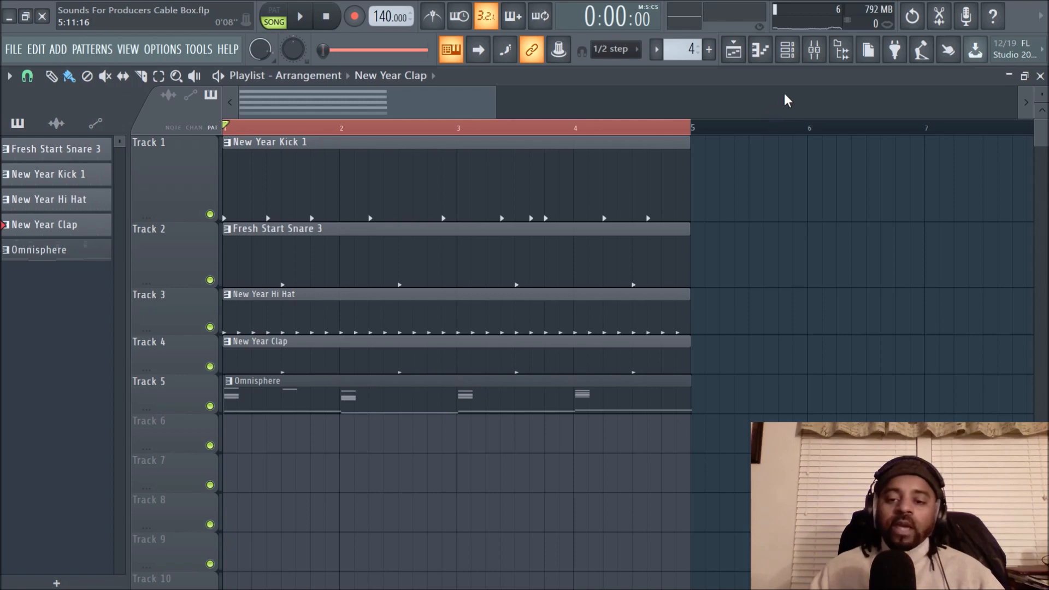
- Select all five channels in the channel rack
click(787, 49)
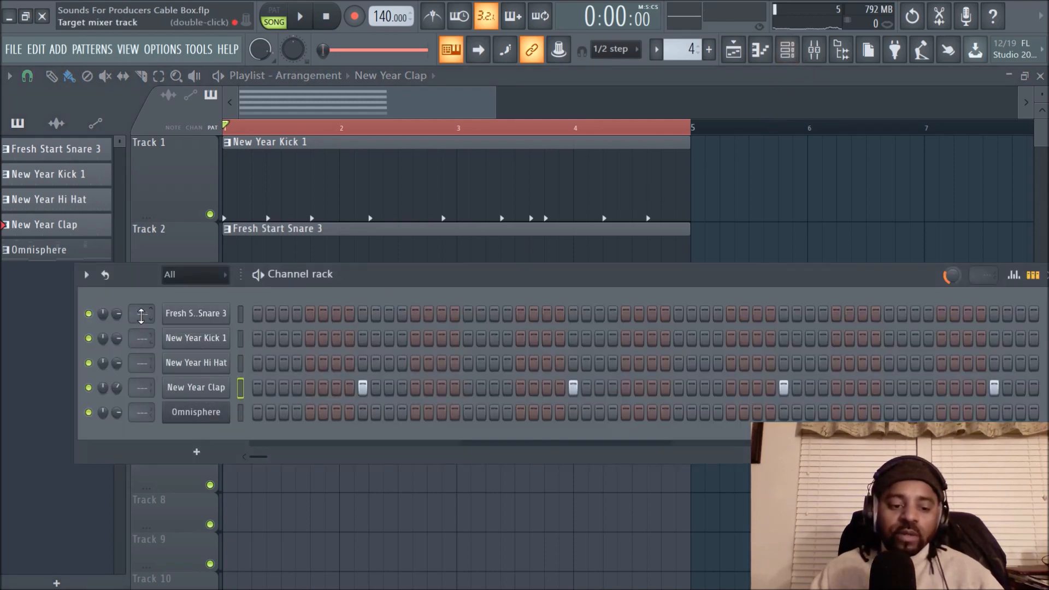
click(801, 228)
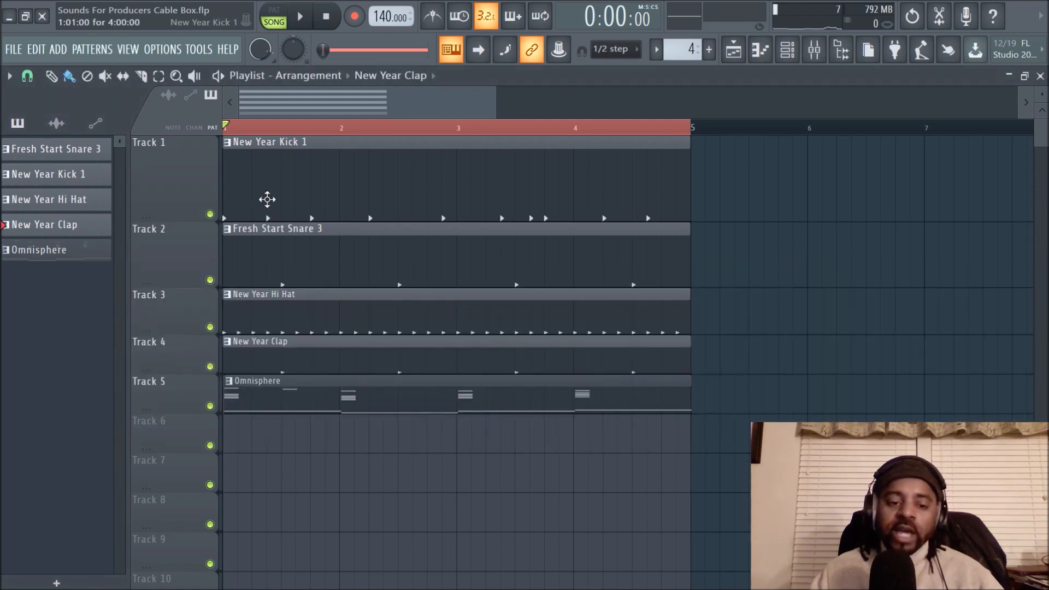
click(787, 49)
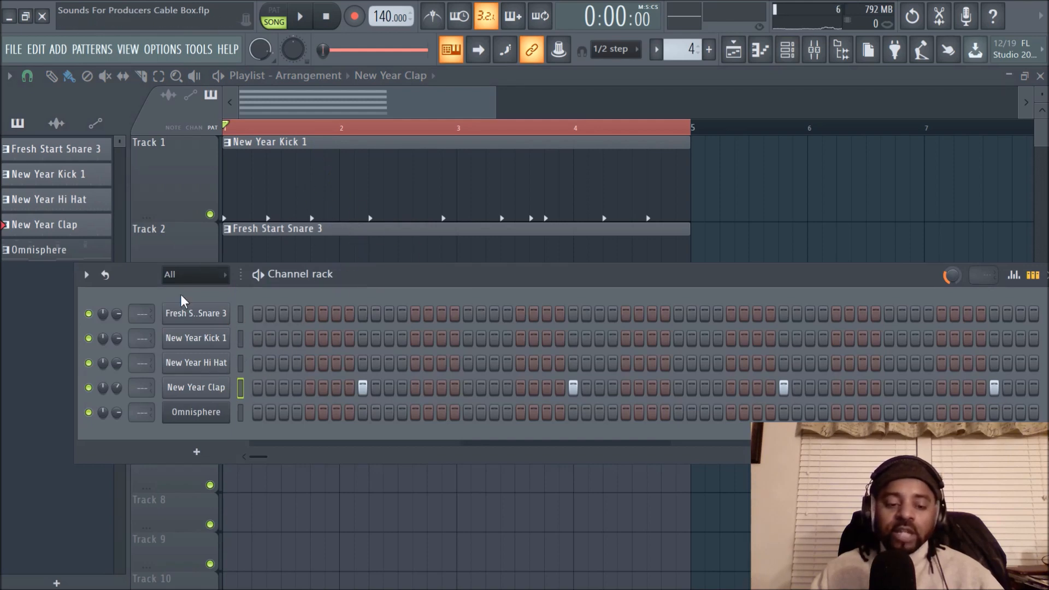
double_click(241, 316)
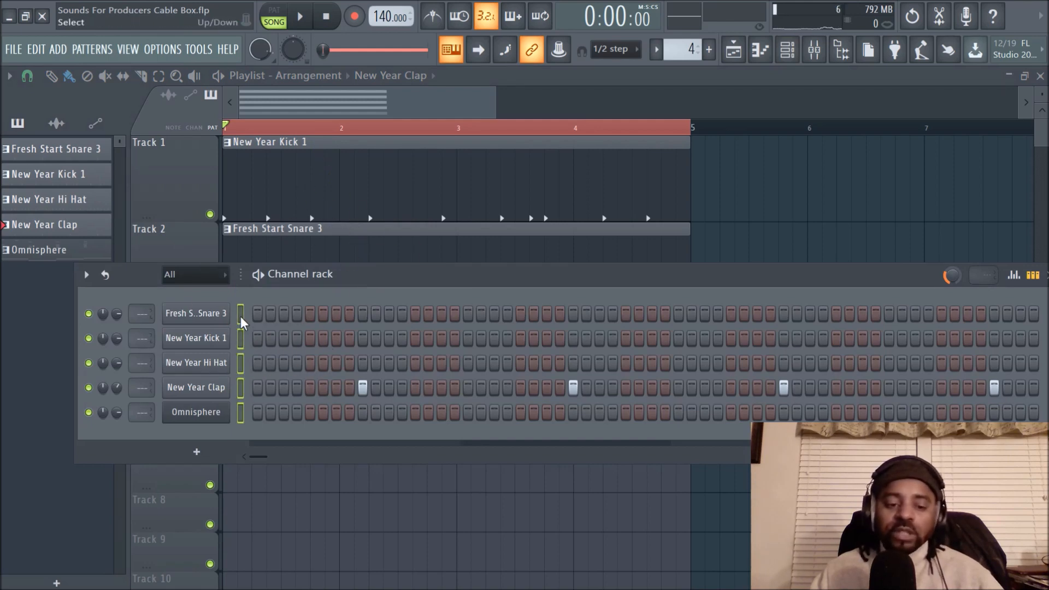
- Route the selected channels to consecutive mixer tracks starting from Insert 1 and check the assignments in the channel rack
click(814, 50)
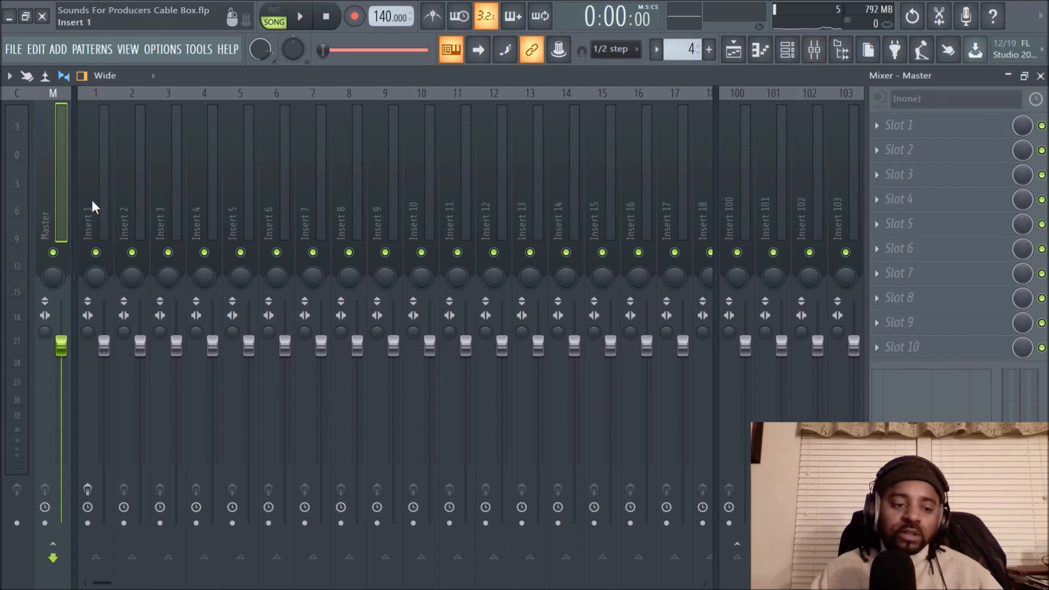
click(95, 219)
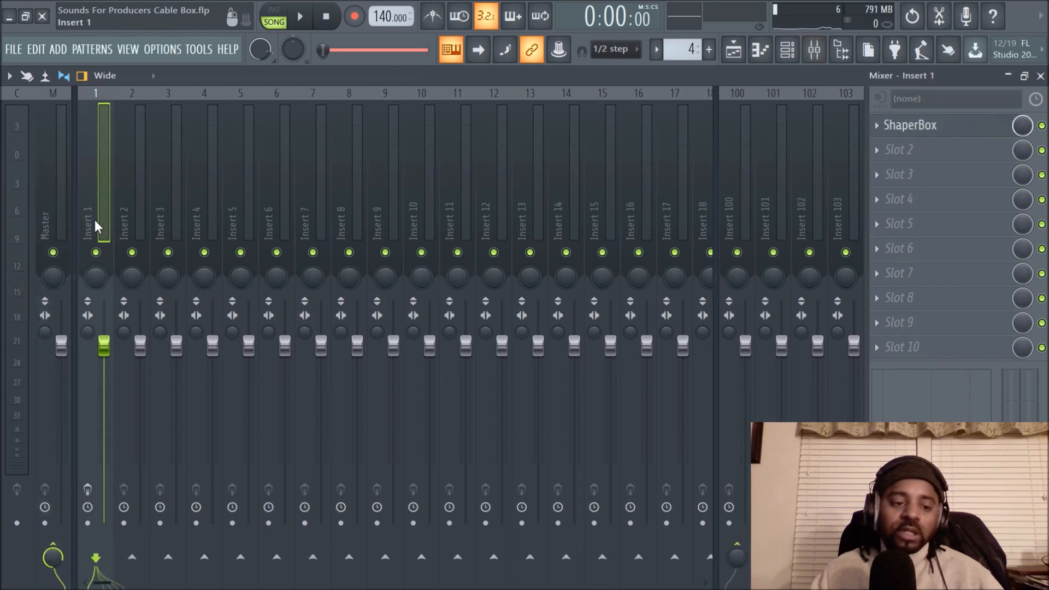
right_click(90, 182)
mouse_move(159, 232)
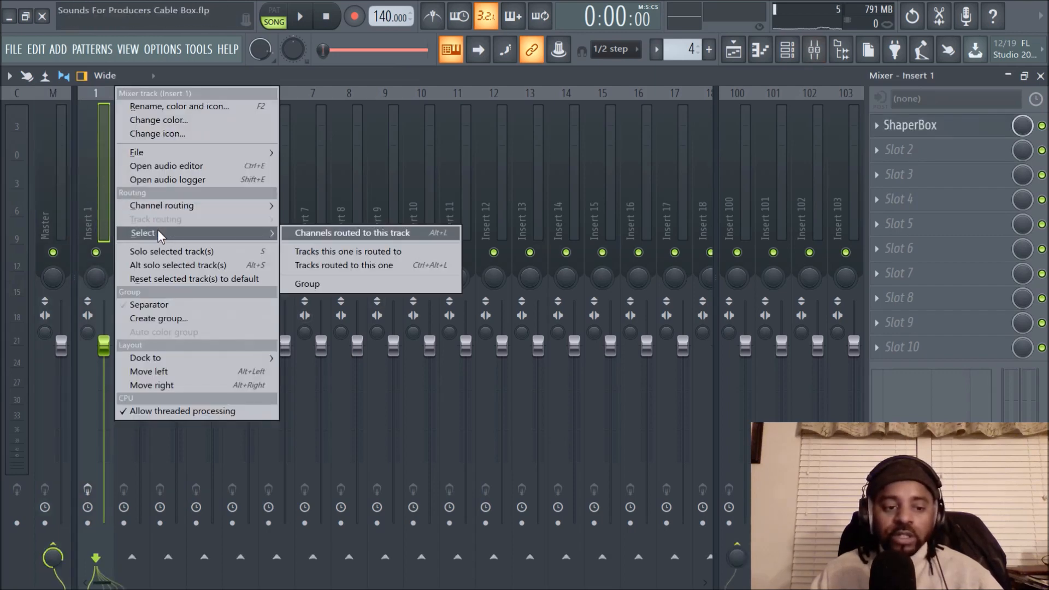
mouse_move(164, 205)
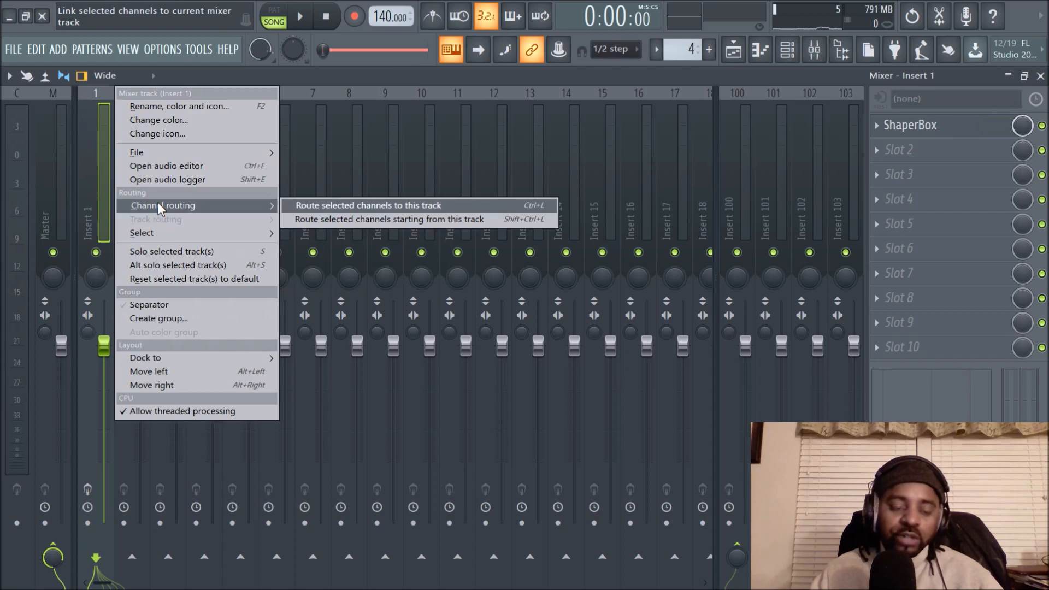
click(326, 218)
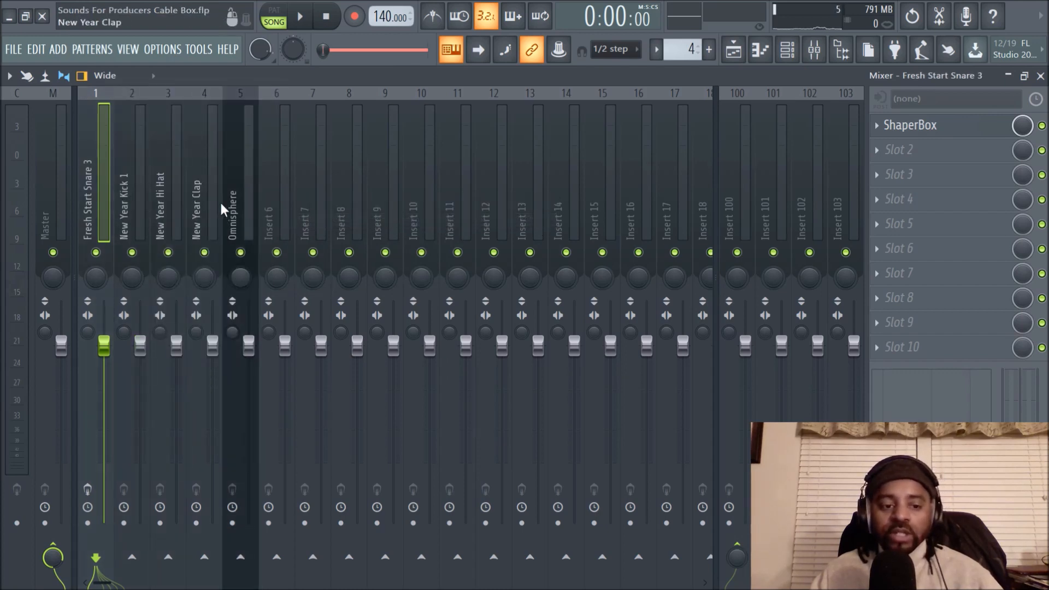
click(787, 49)
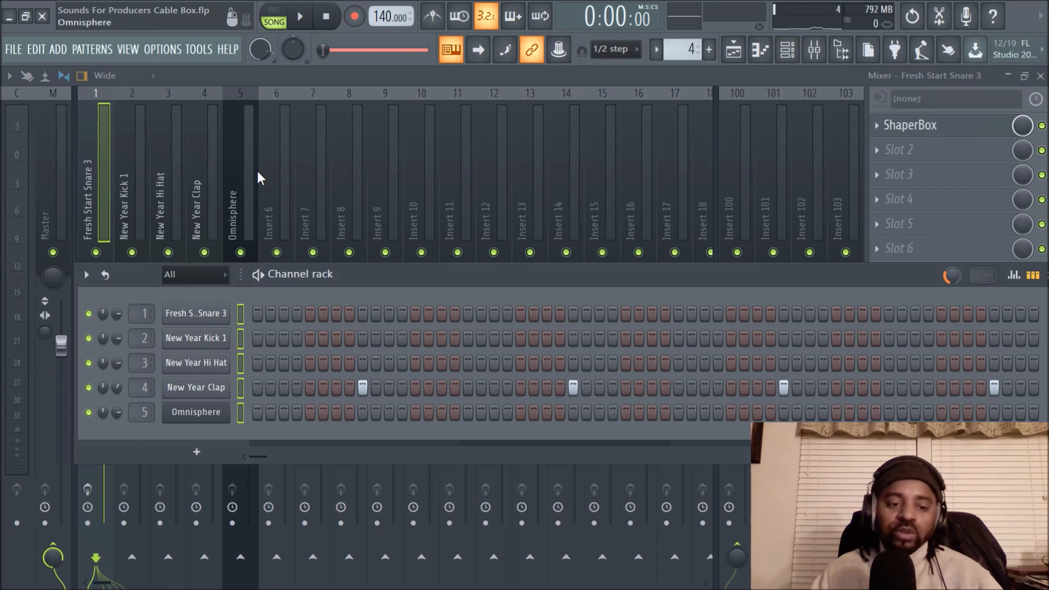
right_click(94, 202)
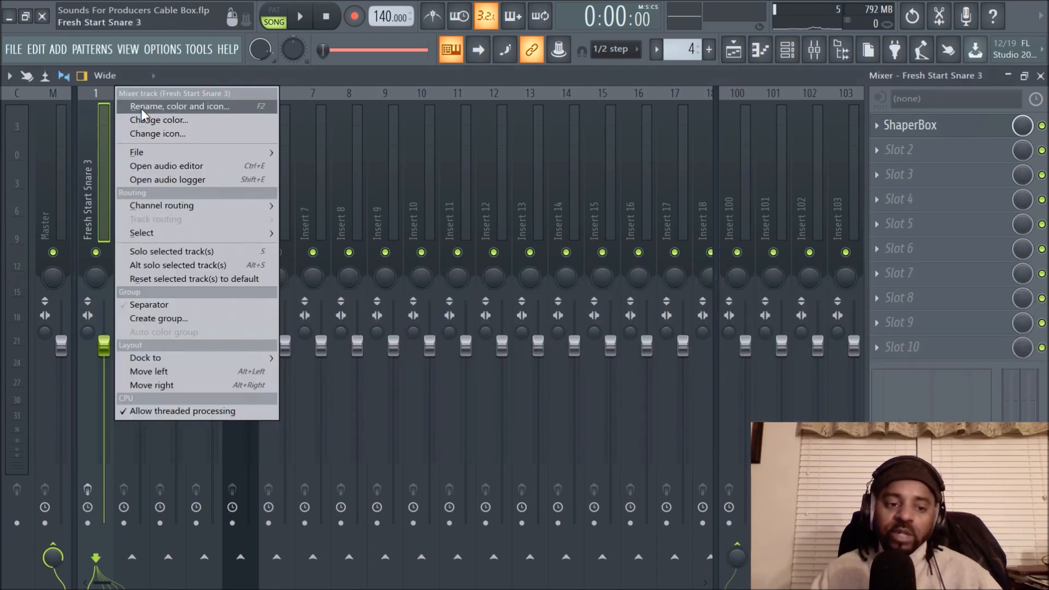
click(164, 105)
click(40, 107)
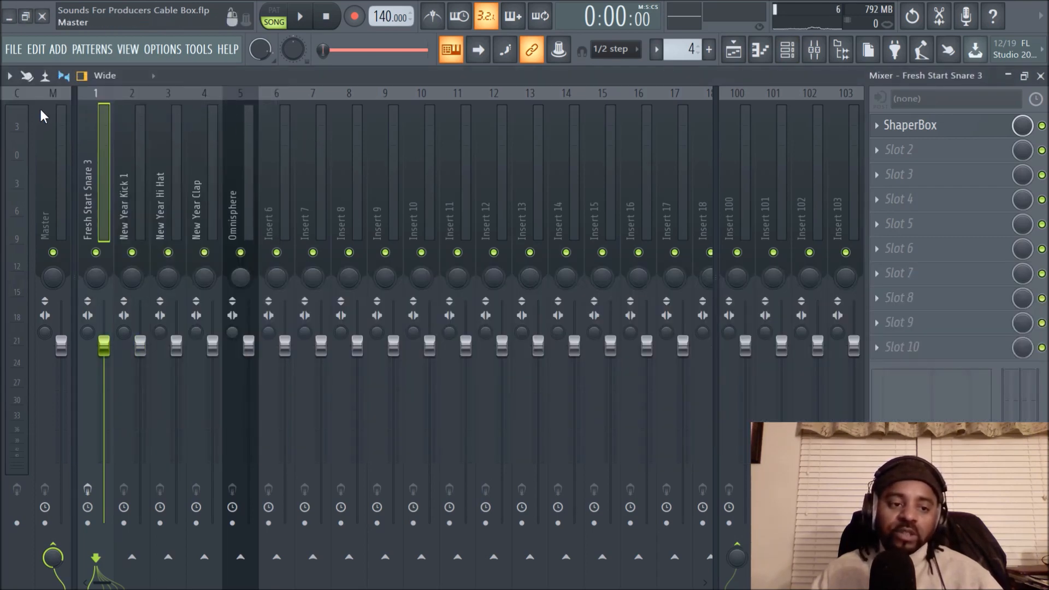
- Create a new empty pattern with its default name and place its clip on Track 3 late in bar 8 of the playlist
click(733, 50)
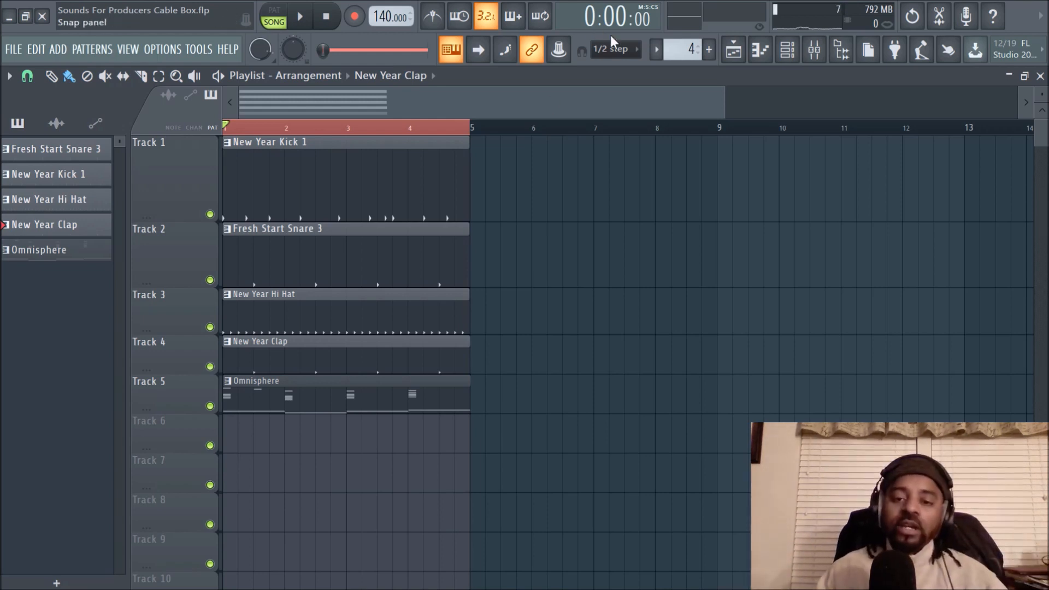
click(708, 50)
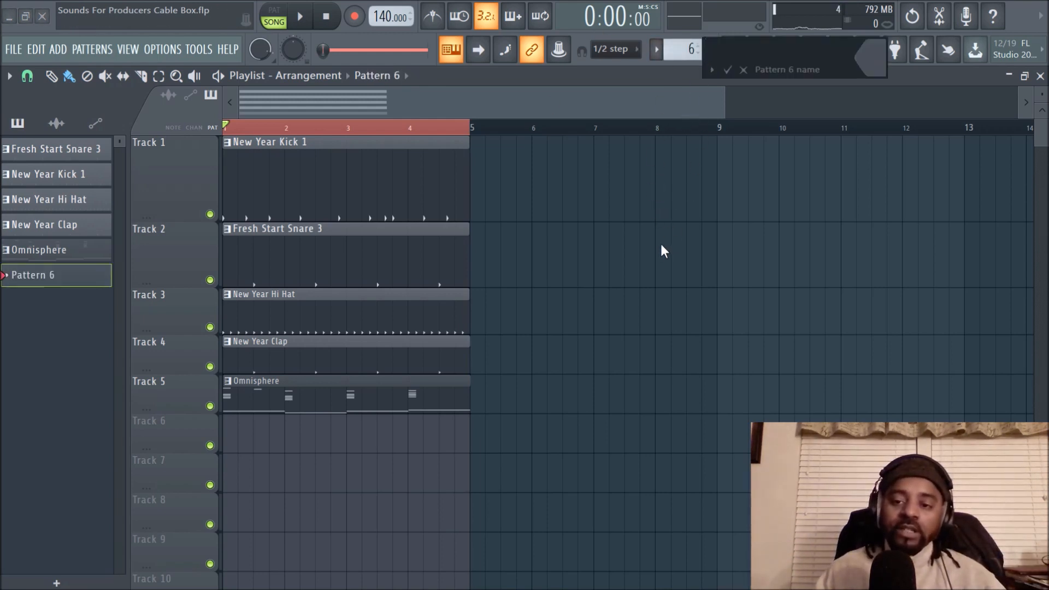
click(727, 70)
click(704, 294)
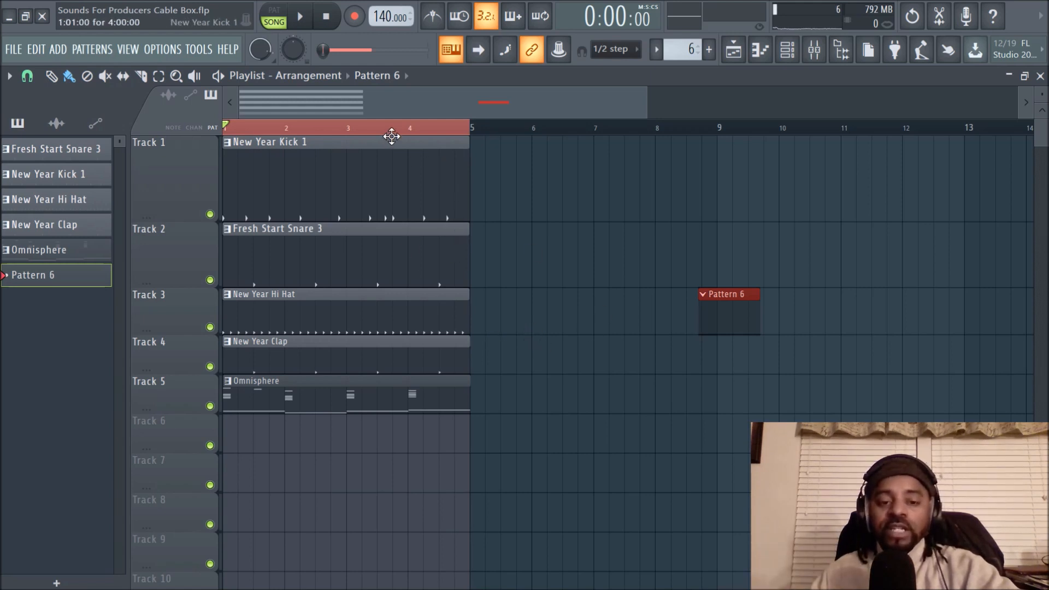
ctrl+right_click(391, 137)
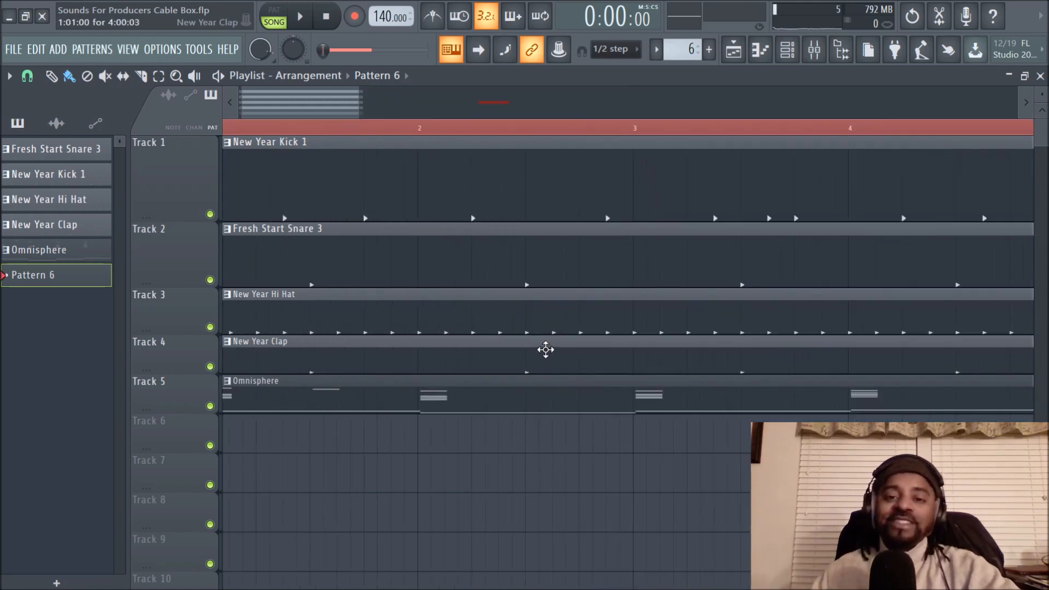